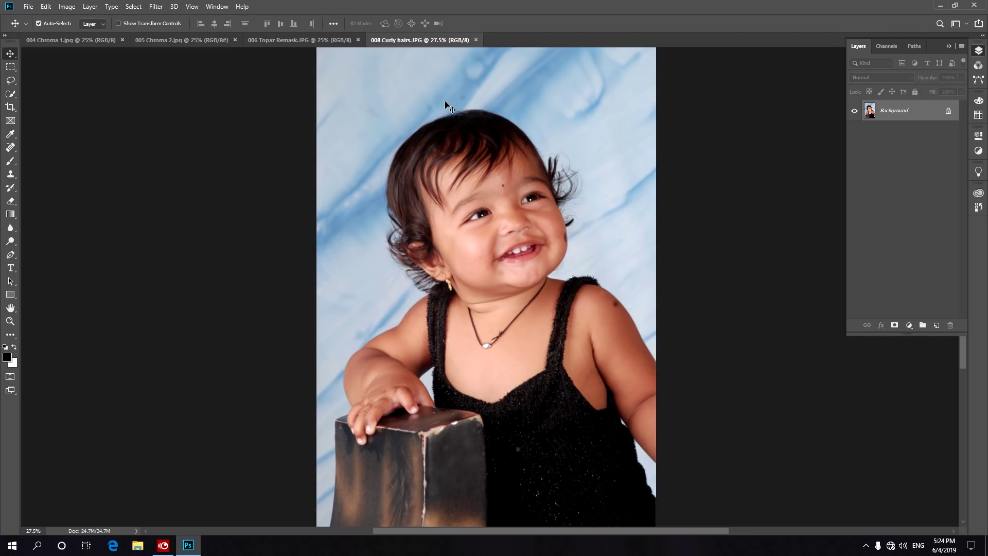
# Browse the four sample photos (Chroma 1, Chroma 2, Topaz Remask, Curly hairs), then close them all
pyautogui.hotkey('ctrl', 'Tab')
pyautogui.click(217, 41)
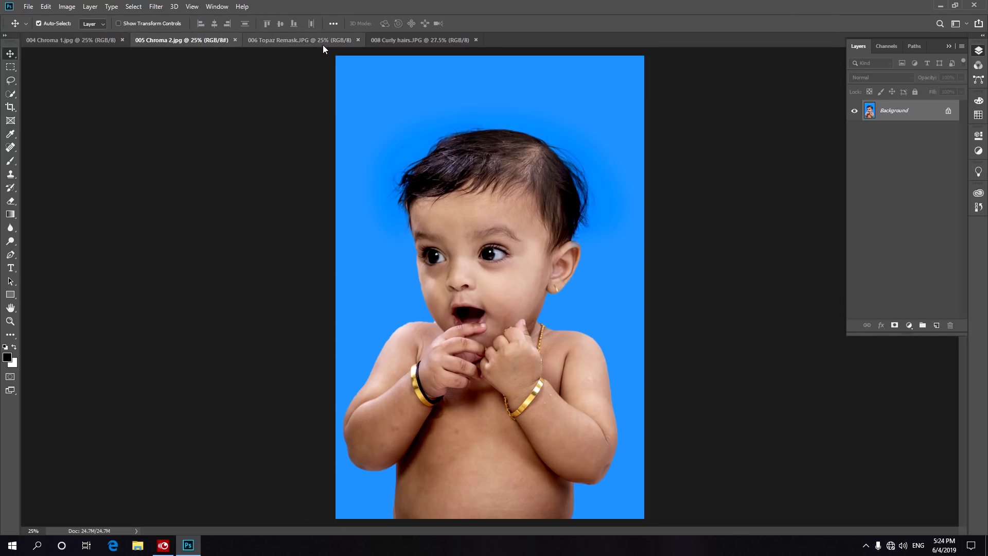
pyautogui.click(323, 44)
pyautogui.click(409, 43)
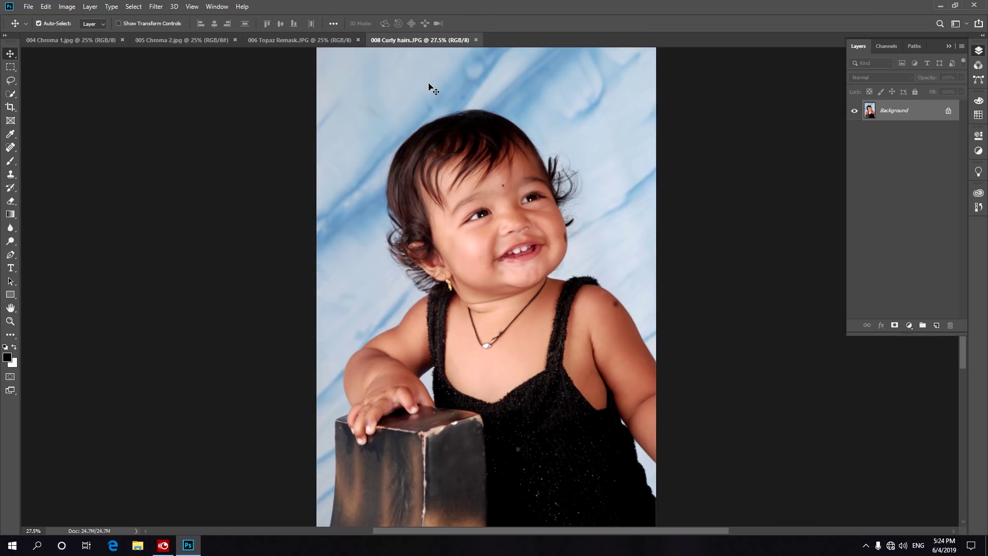
pyautogui.click(335, 40)
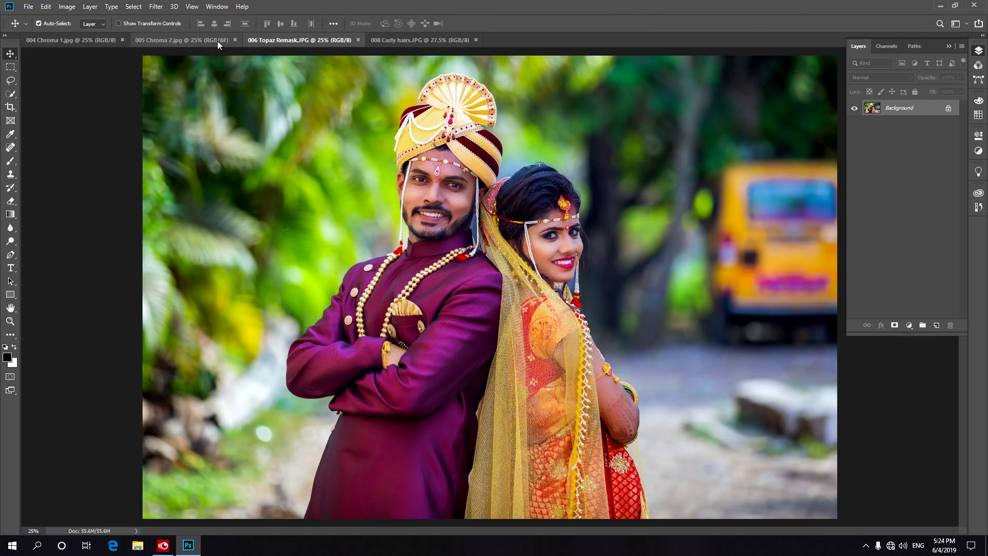
pyautogui.click(218, 41)
pyautogui.click(103, 40)
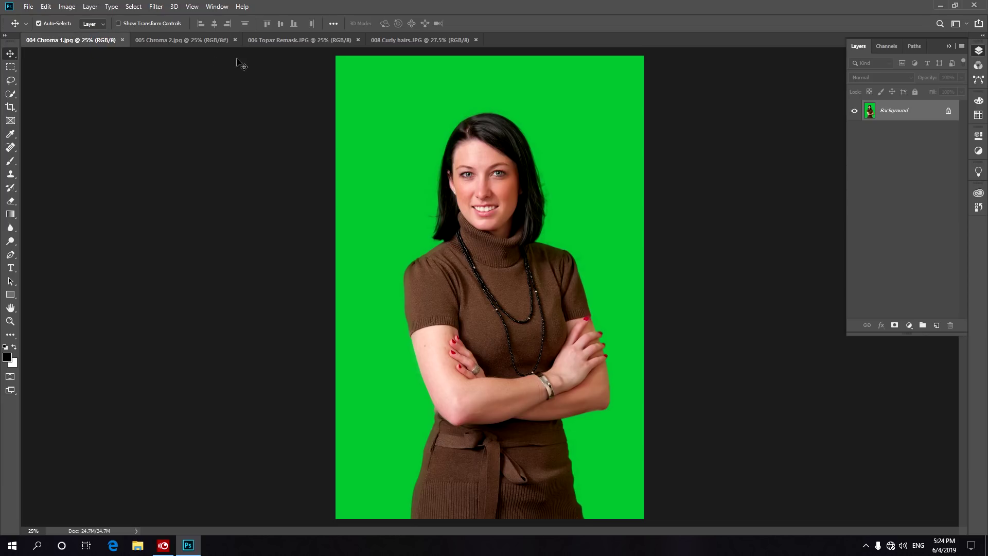
pyautogui.hotkey('ctrl', 'alt', 'w')
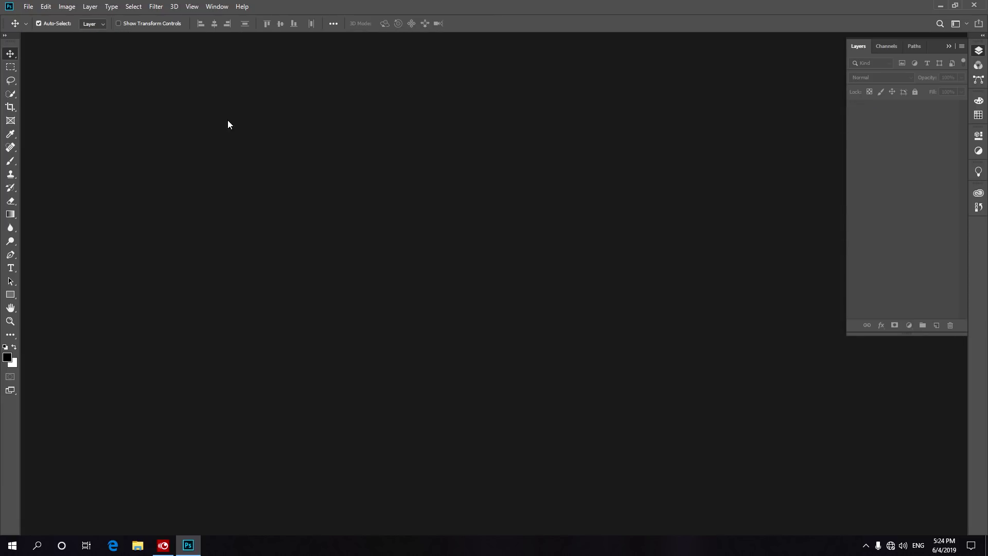
# Open the 001 landscape and 004 Chroma 1 photos together
pyautogui.doubleClick(319, 180)
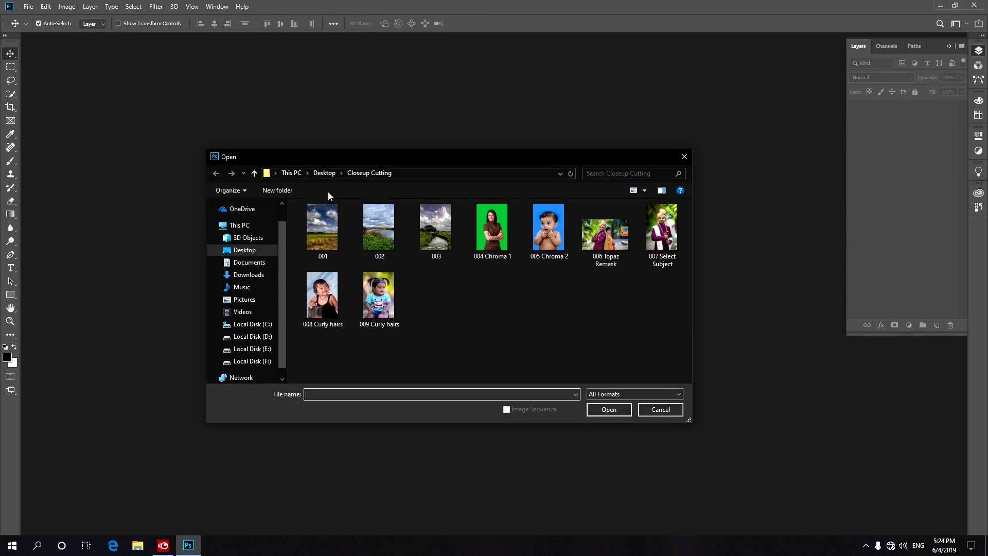
pyautogui.click(326, 221)
pyautogui.keyDown('ctrl'); pyautogui.click(490, 227); pyautogui.keyUp('ctrl')
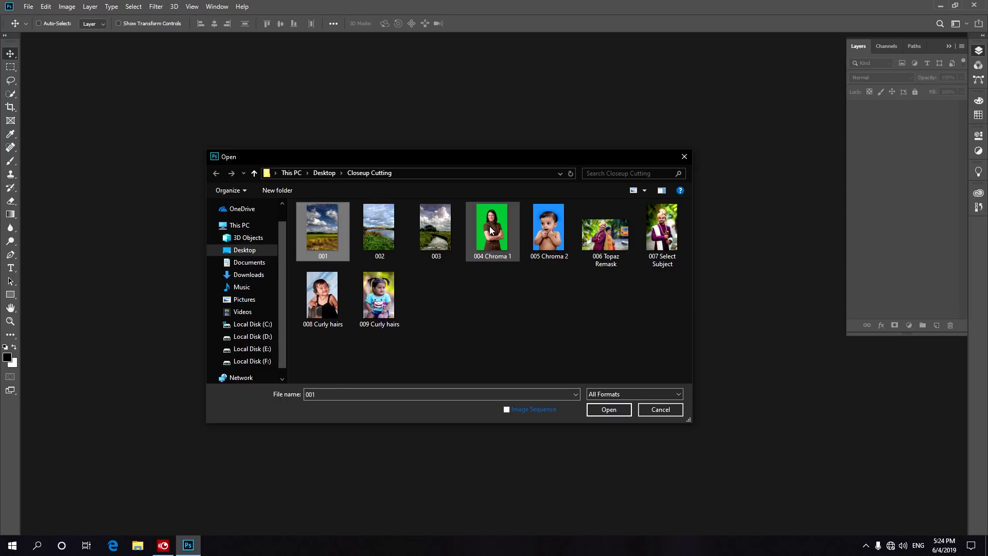
pyautogui.click(610, 410)
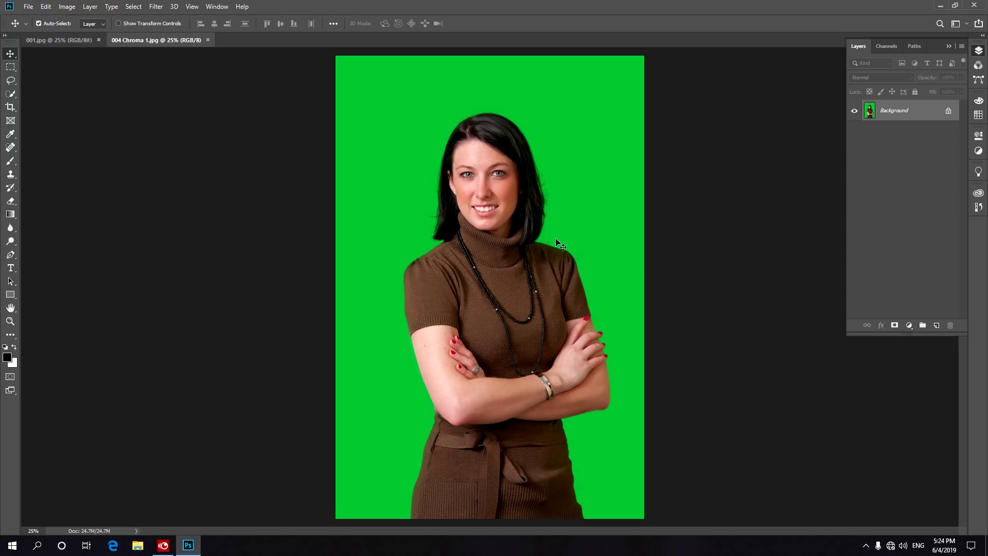
# Open the 005 Chroma 2 baby photo with Ctrl+O
pyautogui.hotkey('ctrl', 'o')
pyautogui.click(545, 233)
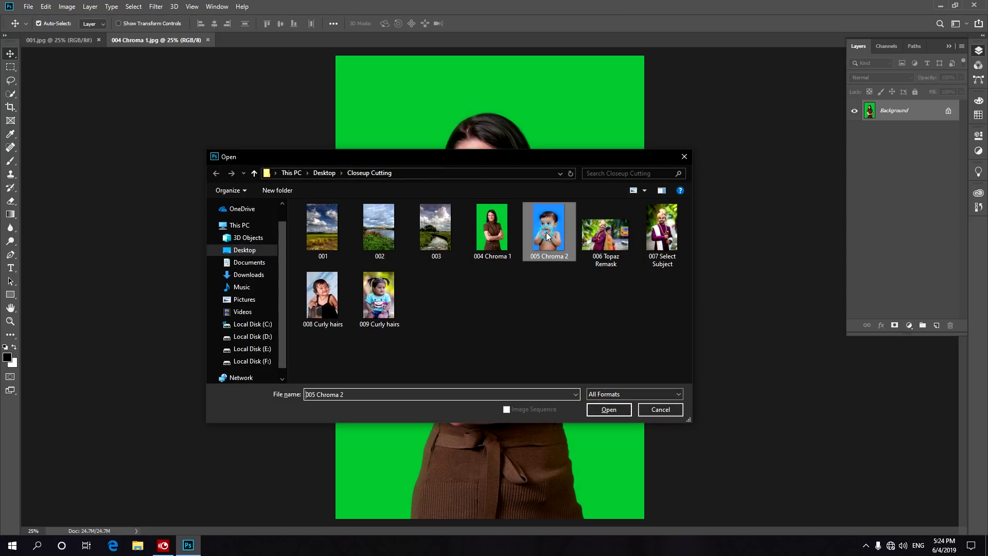
pyautogui.doubleClick(545, 233)
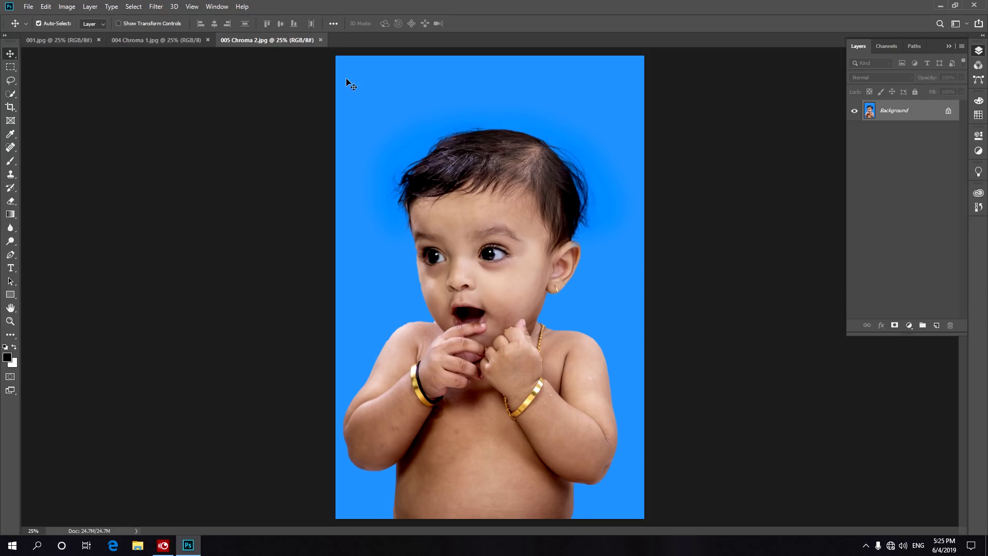
# Close the 005 baby photo and drag the green-screen woman into 001 as Layer 1
pyautogui.click(320, 40)
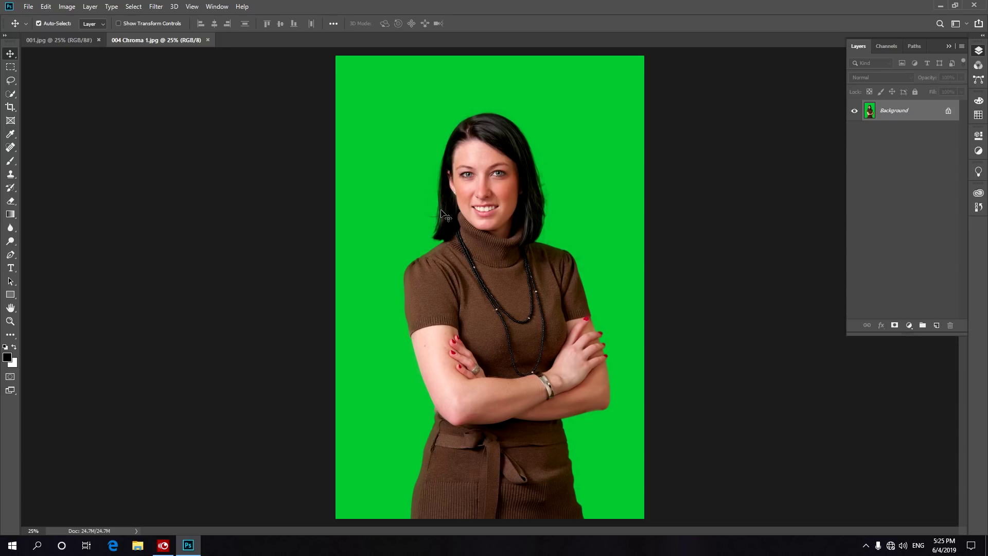
pyautogui.moveTo(442, 212)
pyautogui.mouseDown()
pyautogui.moveTo(522, 205)
pyautogui.moveTo(465, 284)
pyautogui.mouseUp()
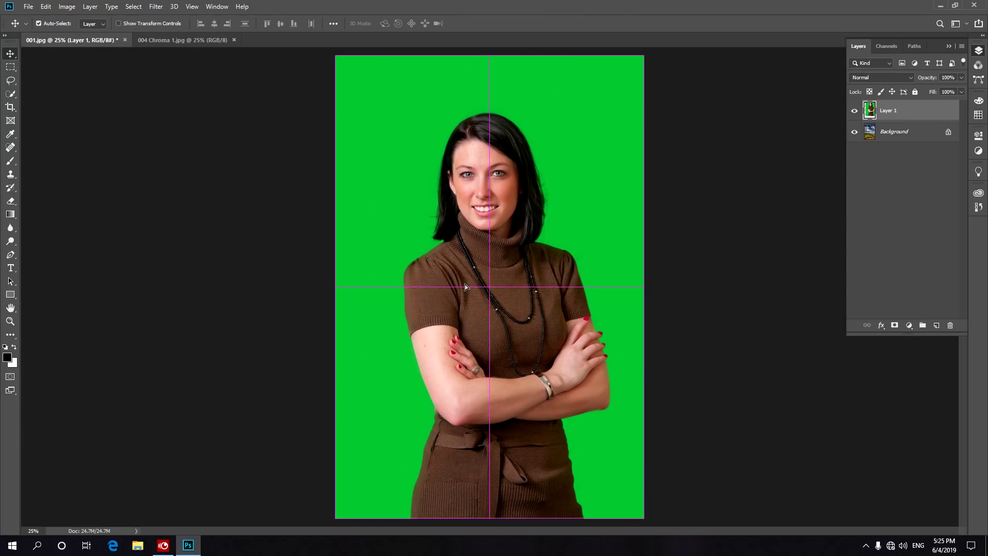
pyautogui.click(890, 135)
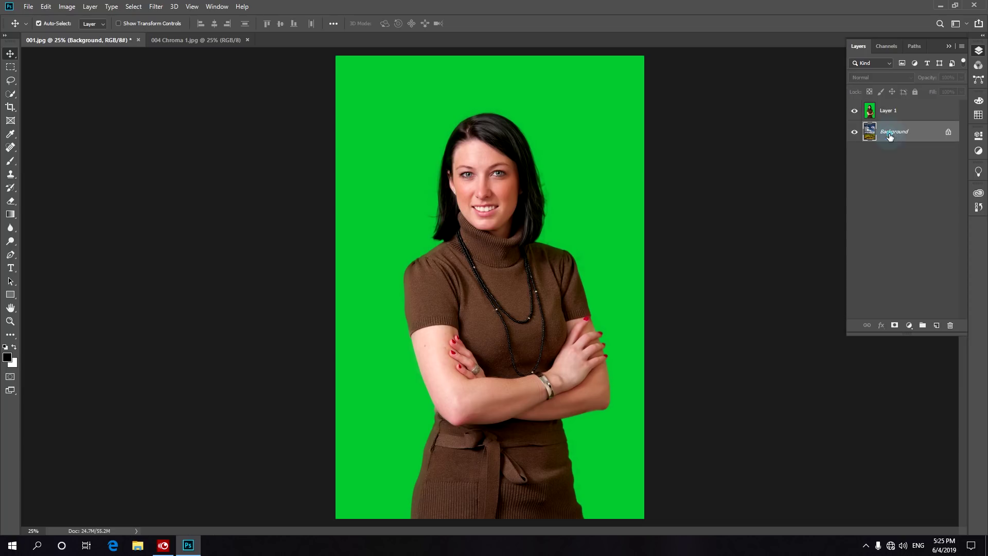
pyautogui.click(888, 111)
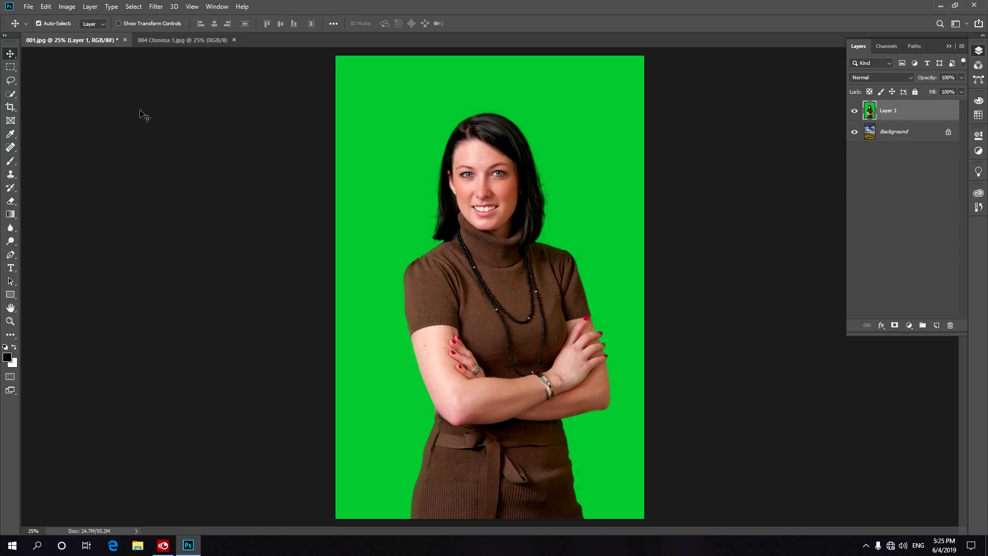
pyautogui.click(12, 201)
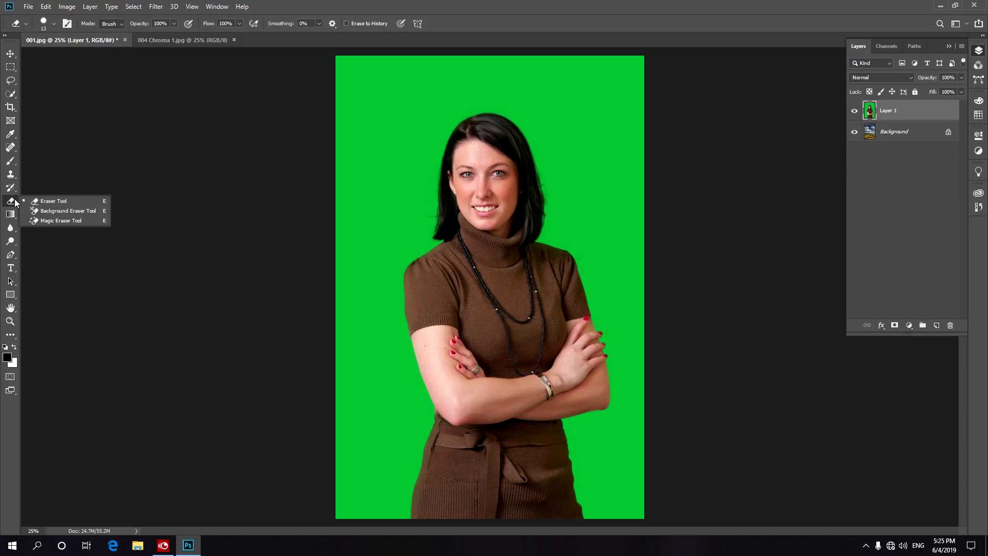
# Erase the green backdrop around the woman with an enlarged Background Eraser brush
pyautogui.click(61, 212)
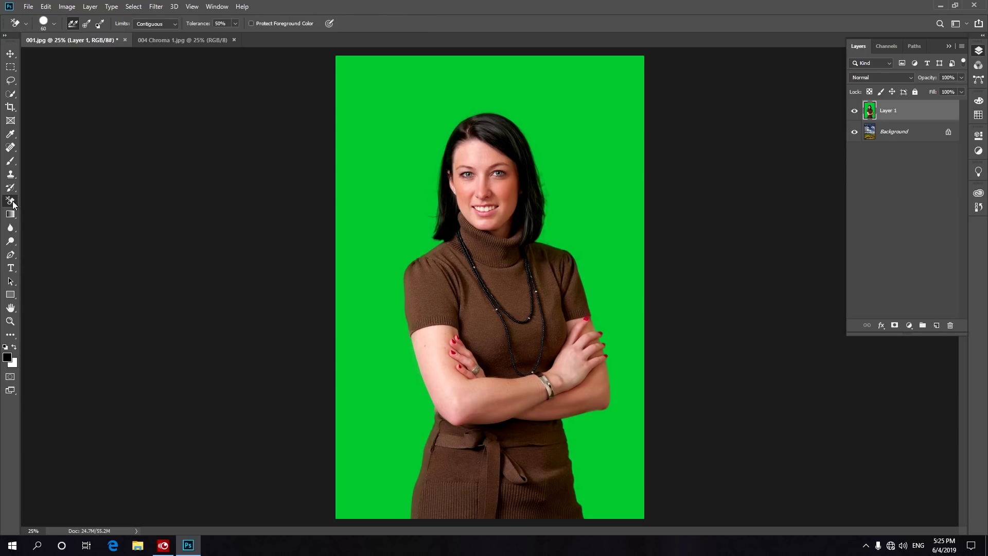
pyautogui.press(']')
pyautogui.press(']')
pyautogui.press(']')
pyautogui.press(']')
pyautogui.press(']')
pyautogui.press(']')
pyautogui.press(']')
pyautogui.scroll(-2, 319, 141)
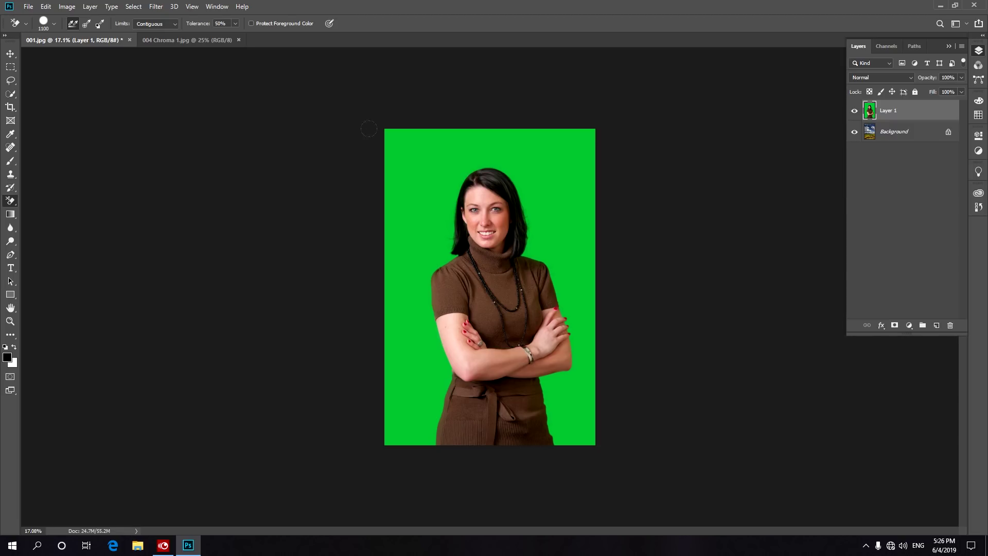
pyautogui.moveTo(385, 108)
pyautogui.mouseDown()
pyautogui.moveTo(373, 372)
pyautogui.moveTo(564, 216)
pyautogui.mouseUp()
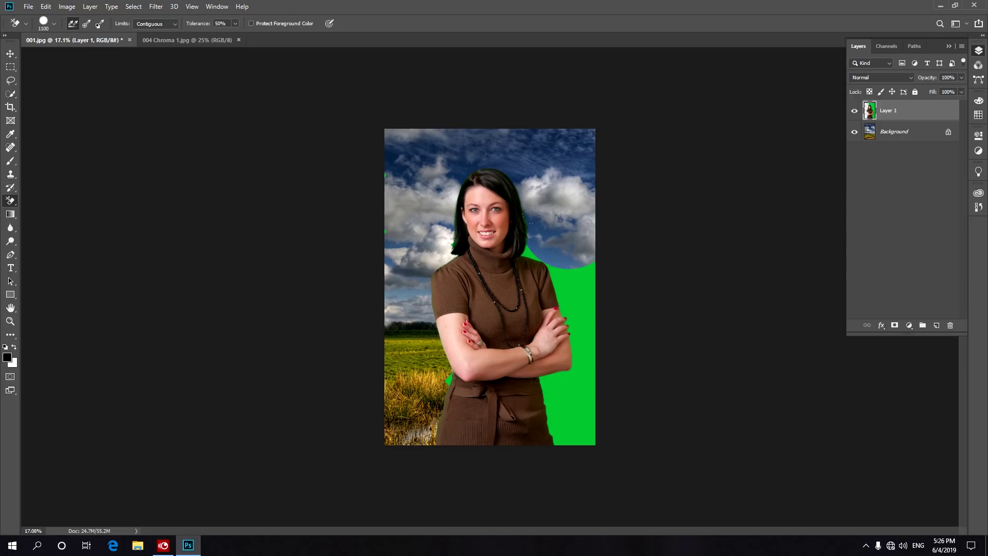
pyautogui.moveTo(534, 214); pyautogui.dragTo(571, 407)
pyautogui.click(526, 251)
pyautogui.click(448, 380)
# Reposition the woman's layer within the sky-and-meadow composite
pyautogui.click(10, 54)
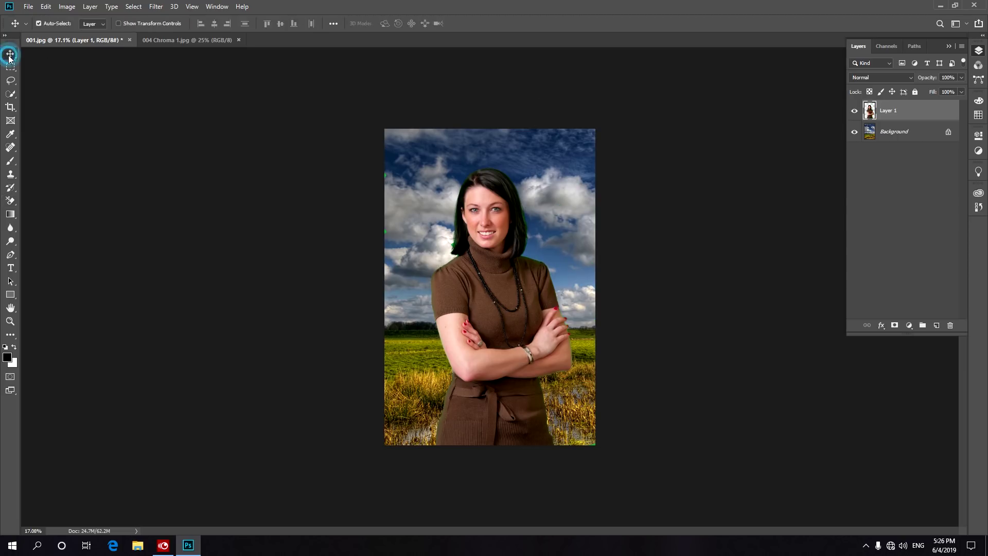
pyautogui.scroll(3, 438, 266)
pyautogui.moveTo(497, 311)
pyautogui.mouseDown()
pyautogui.moveTo(484, 315)
pyautogui.moveTo(489, 334)
pyautogui.moveTo(476, 339)
pyautogui.mouseUp()
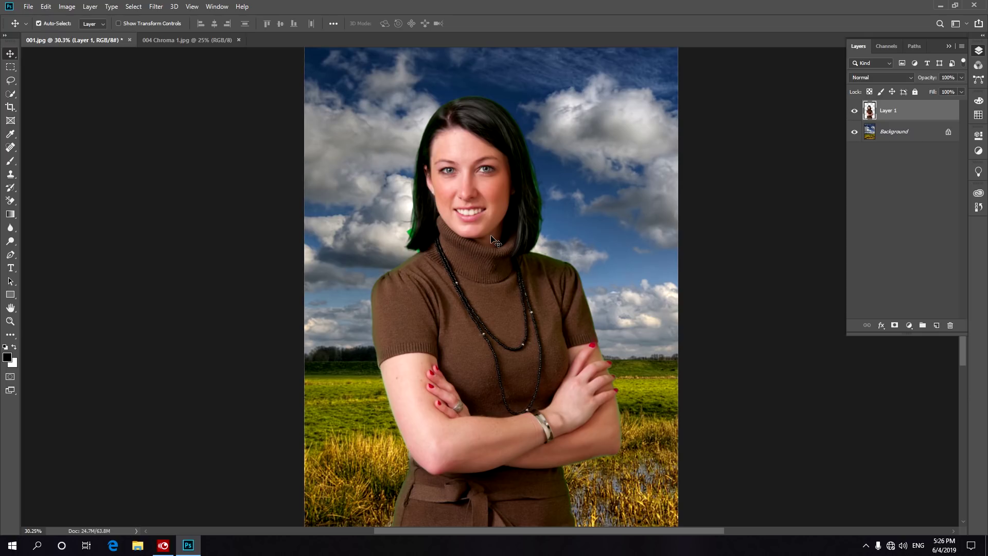
pyautogui.click(10, 200)
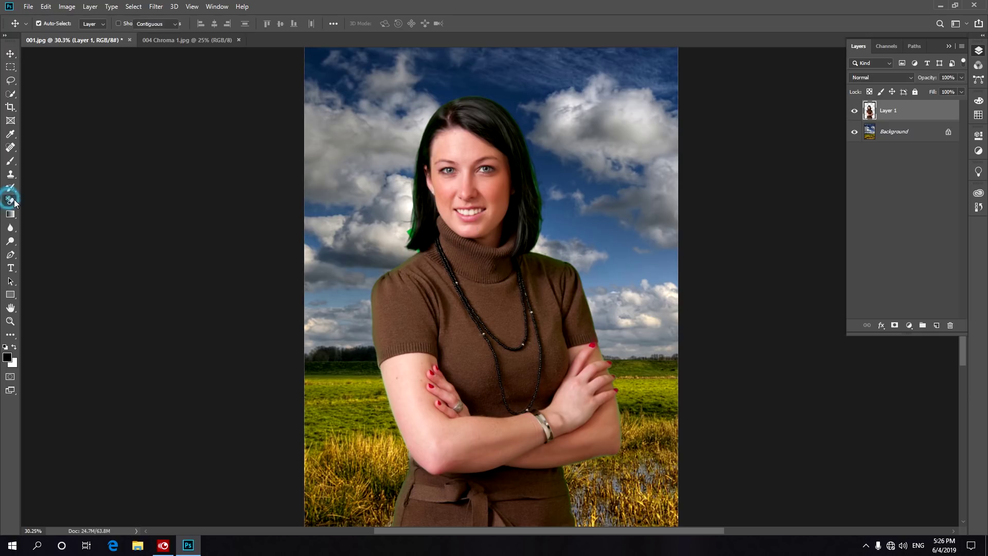
pyautogui.click(83, 211)
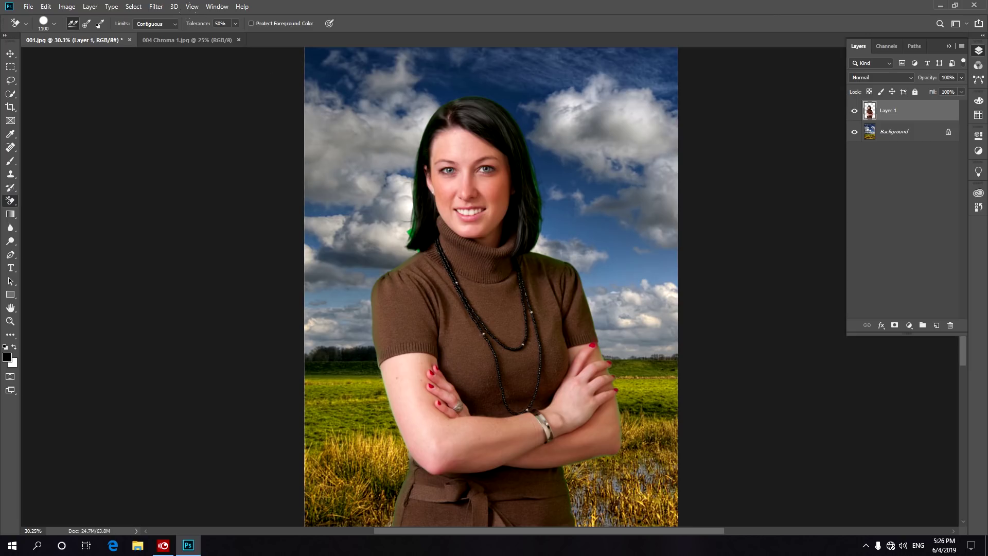
pyautogui.hotkey('ctrl', 'o')
# Open 001 and 006 Topaz Remask together, then go to Filter > Topaz Labs
pyautogui.click(319, 227)
pyautogui.keyDown('ctrl'); pyautogui.click(605, 239); pyautogui.keyUp('ctrl')
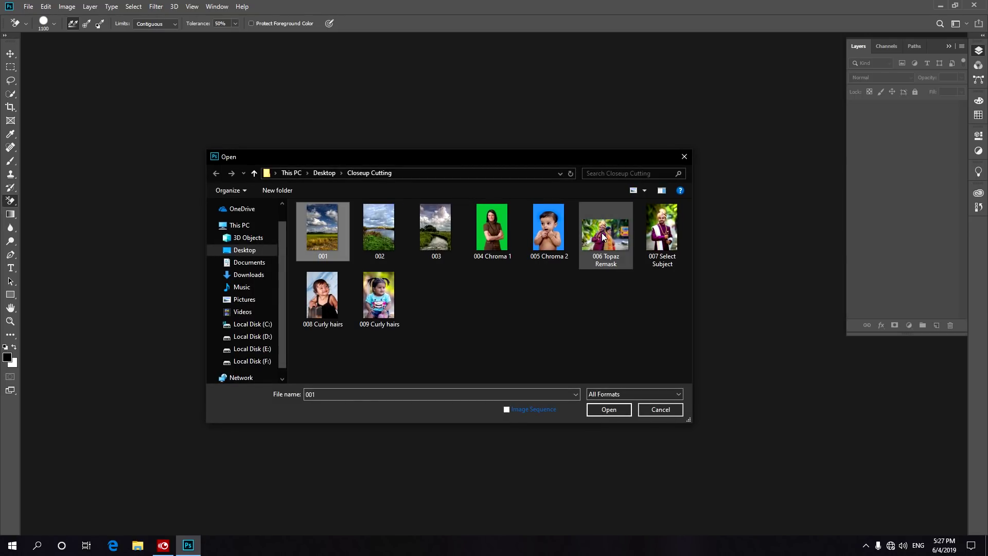
pyautogui.click(610, 410)
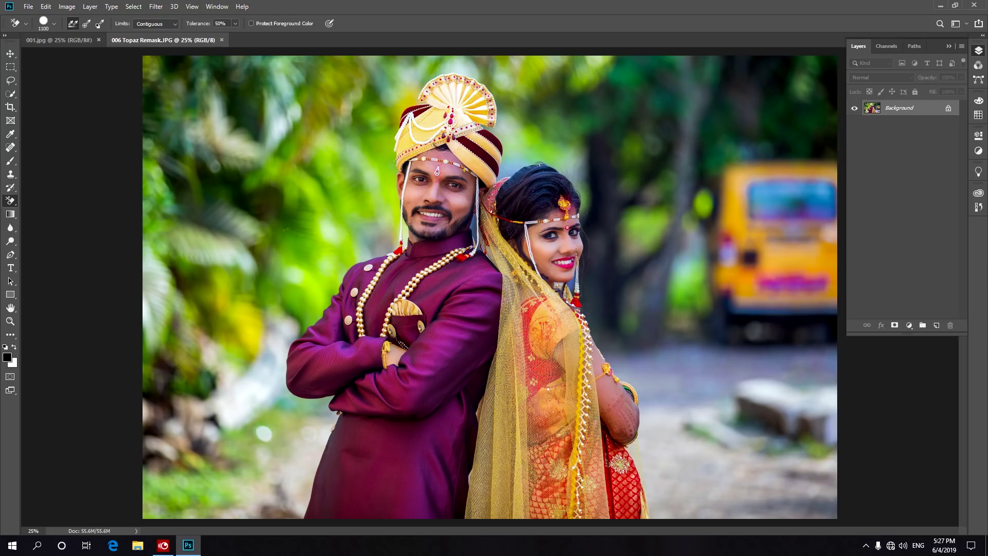
pyautogui.click(11, 53)
pyautogui.click(156, 6)
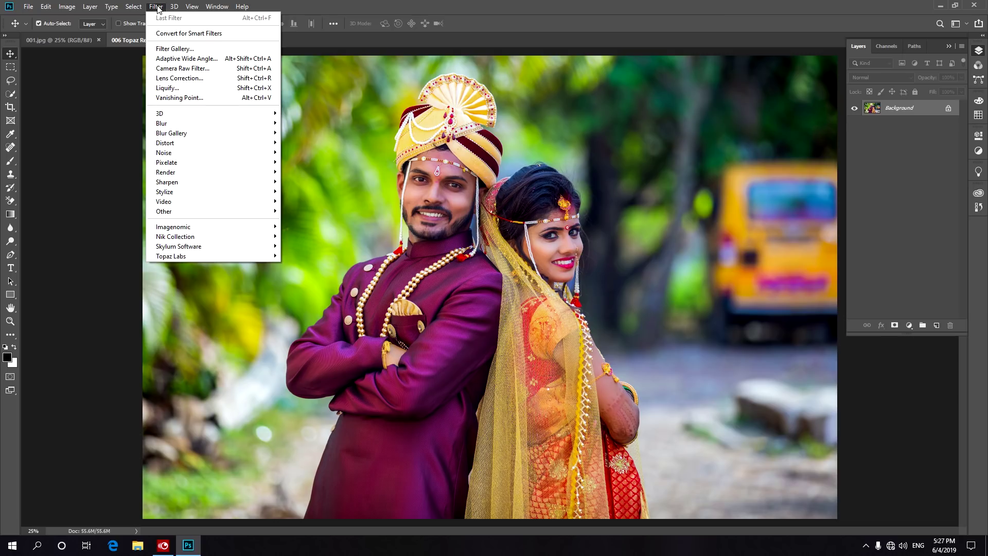
pyautogui.moveTo(171, 255)
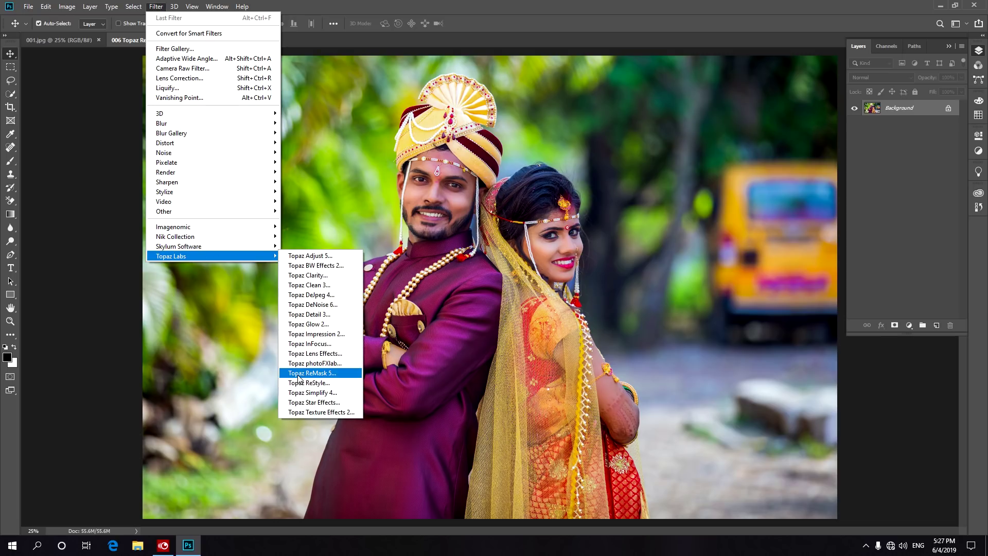
# Launch Topaz ReMask on the wedding photo and confirm its preferences
pyautogui.click(320, 372)
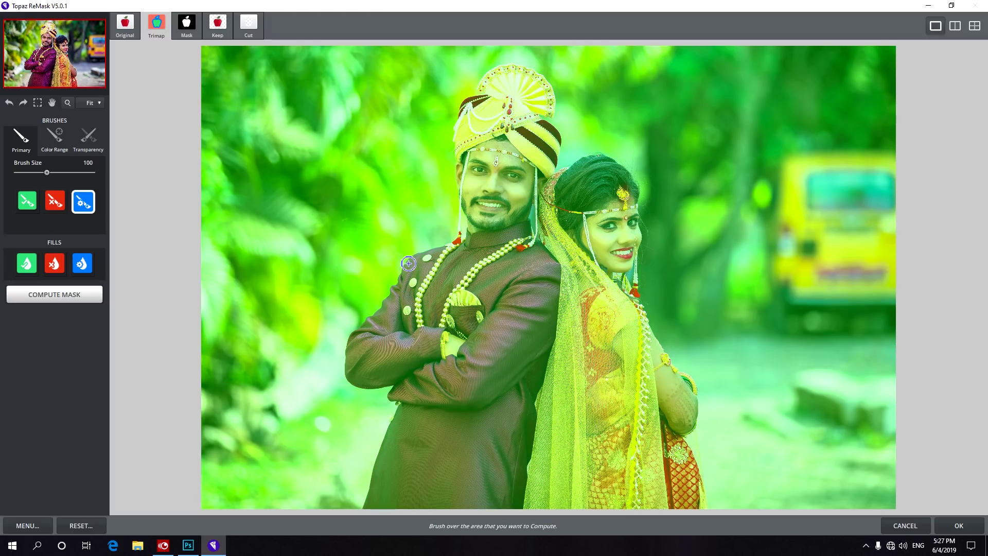
pyautogui.click(28, 526)
pyautogui.click(55, 370)
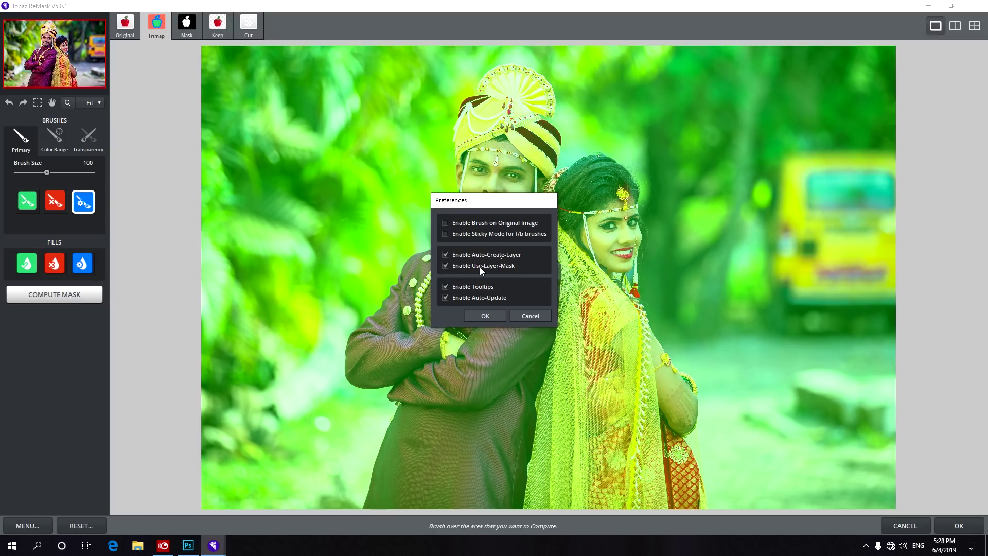
pyautogui.click(485, 318)
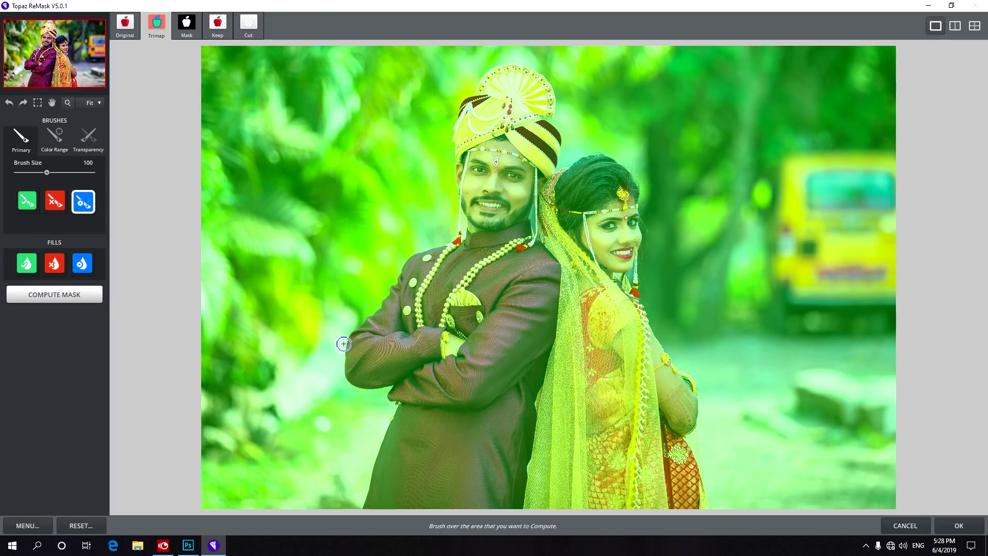
# Outline the groom's robe edge, fill the background red as Cut, preview and accept the mask
pyautogui.moveTo(360, 513)
pyautogui.mouseDown()
pyautogui.moveTo(399, 404)
pyautogui.moveTo(393, 389)
pyautogui.moveTo(356, 386)
pyautogui.moveTo(344, 369)
pyautogui.moveTo(350, 346)
pyautogui.moveTo(411, 260)
pyautogui.moveTo(457, 239)
pyautogui.moveTo(477, 80)
pyautogui.moveTo(492, 67)
pyautogui.moveTo(533, 66)
pyautogui.moveTo(552, 88)
pyautogui.moveTo(556, 173)
pyautogui.moveTo(610, 158)
pyautogui.moveTo(680, 373)
pyautogui.moveTo(710, 512)
pyautogui.mouseUp()
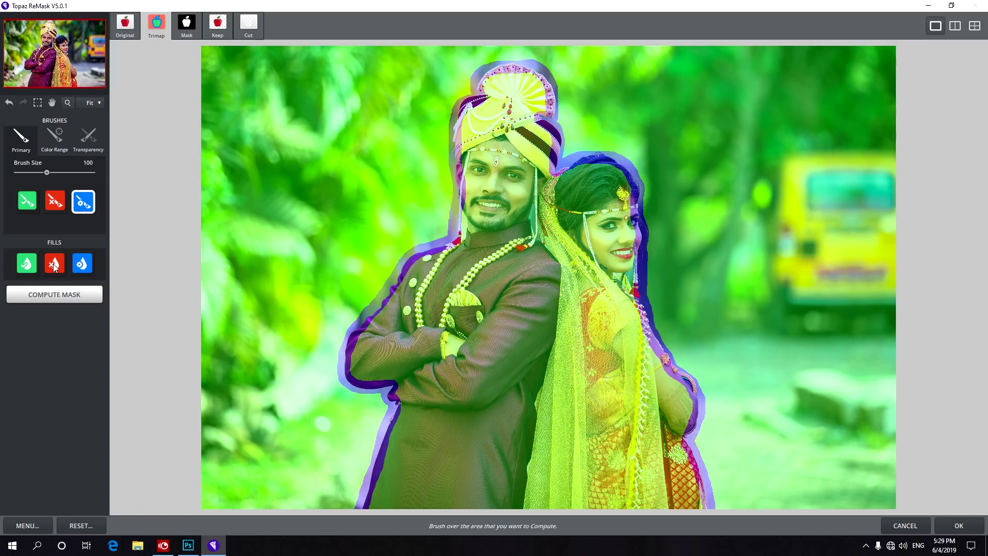
pyautogui.click(55, 265)
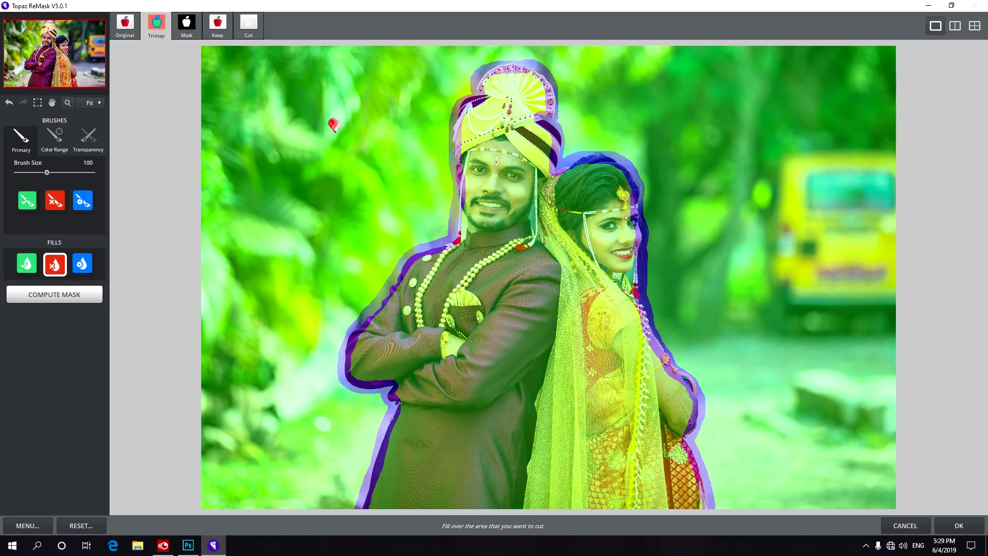
pyautogui.click(334, 125)
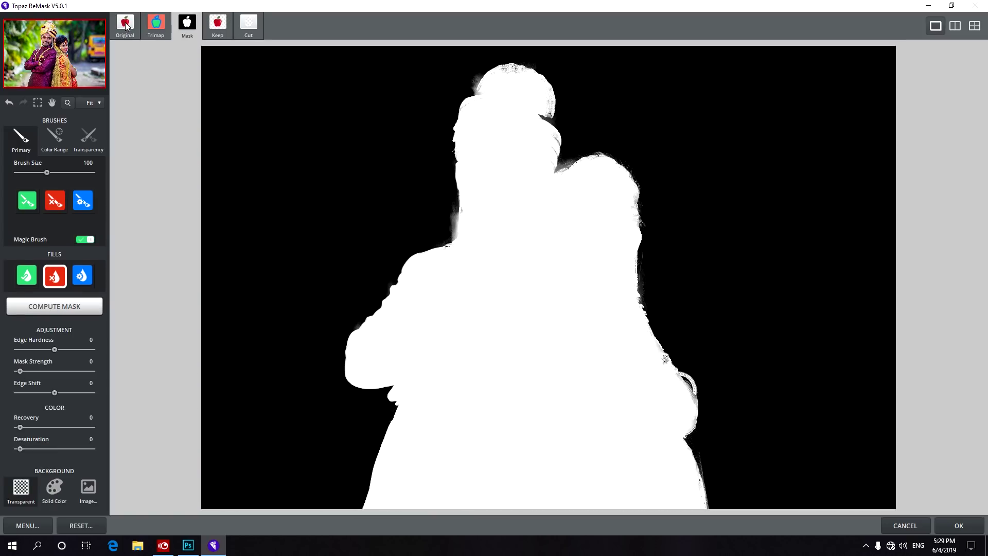
pyautogui.click(218, 23)
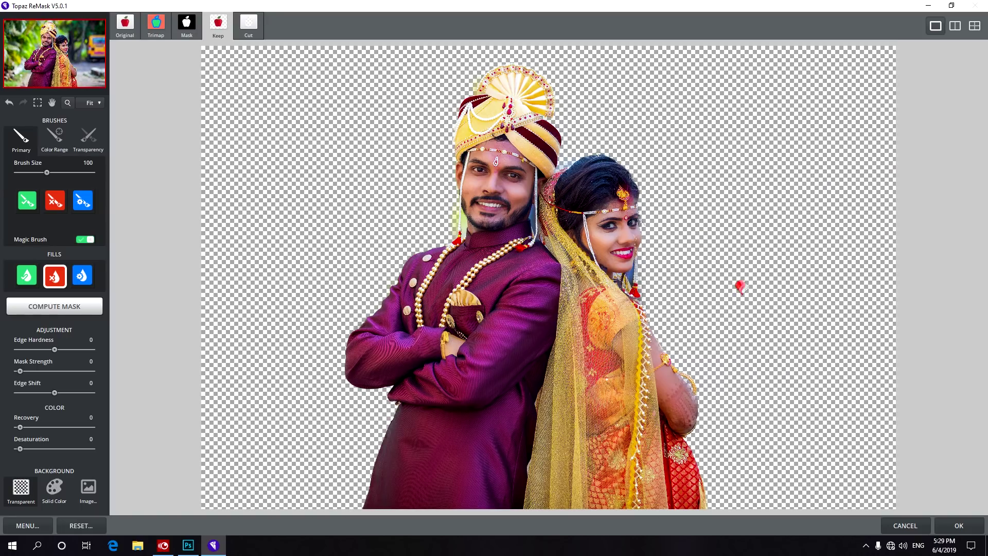
pyautogui.click(958, 527)
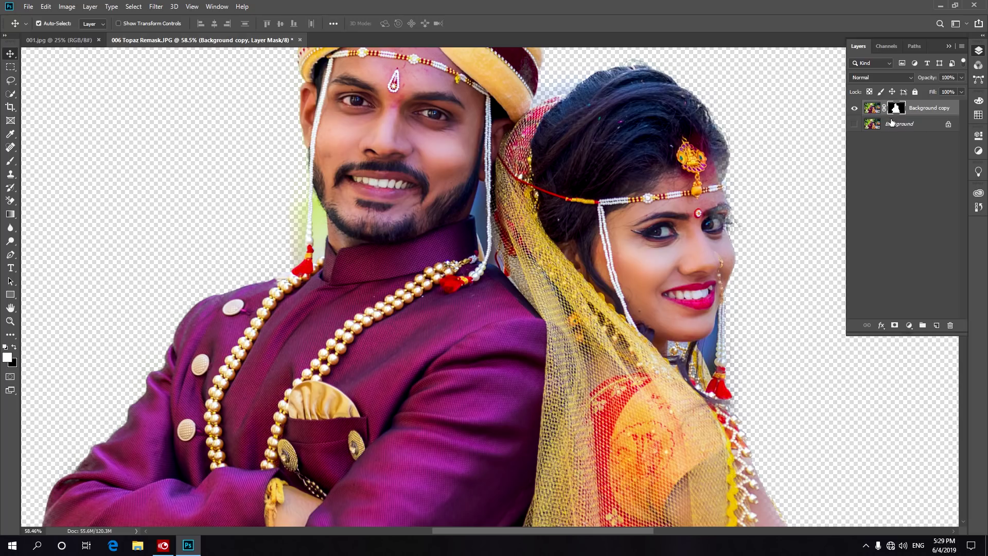
# Paint black at brush size 40 on the couple's mask to remove green and blue fringes
pyautogui.click(896, 108)
pyautogui.click(10, 161)
pyautogui.press(']')
pyautogui.press(']')
pyautogui.press(']')
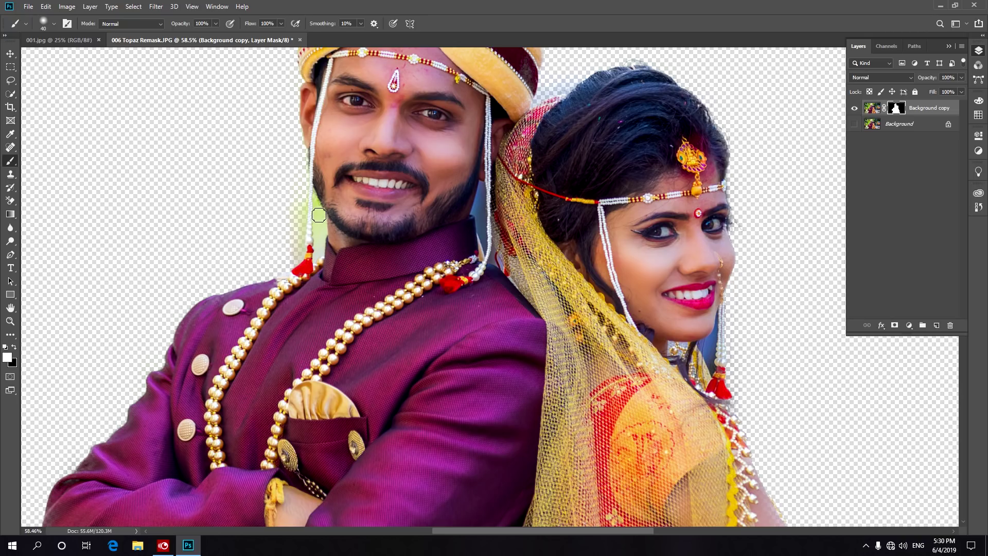
pyautogui.click(14, 347)
pyautogui.moveTo(319, 211); pyautogui.dragTo(305, 256)
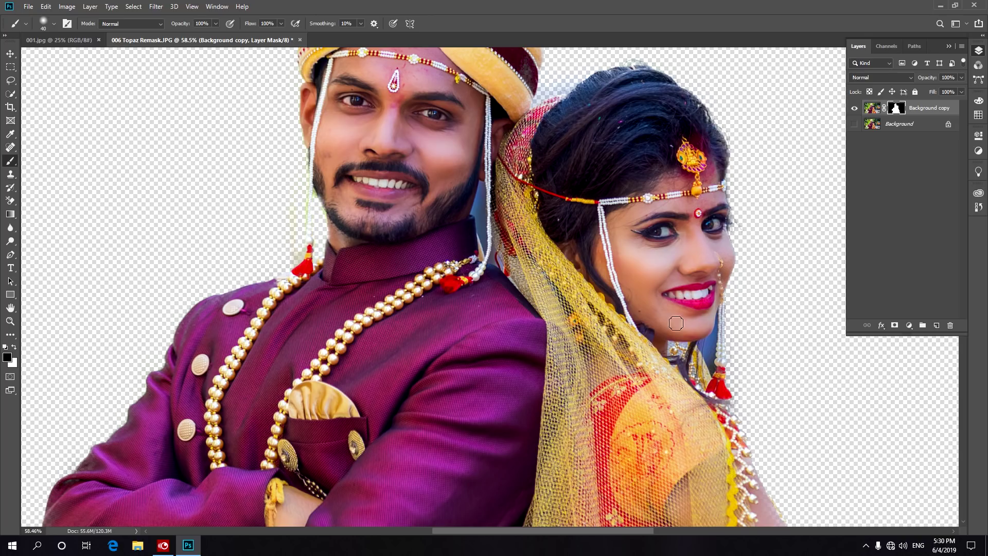
pyautogui.moveTo(718, 330); pyautogui.dragTo(718, 375)
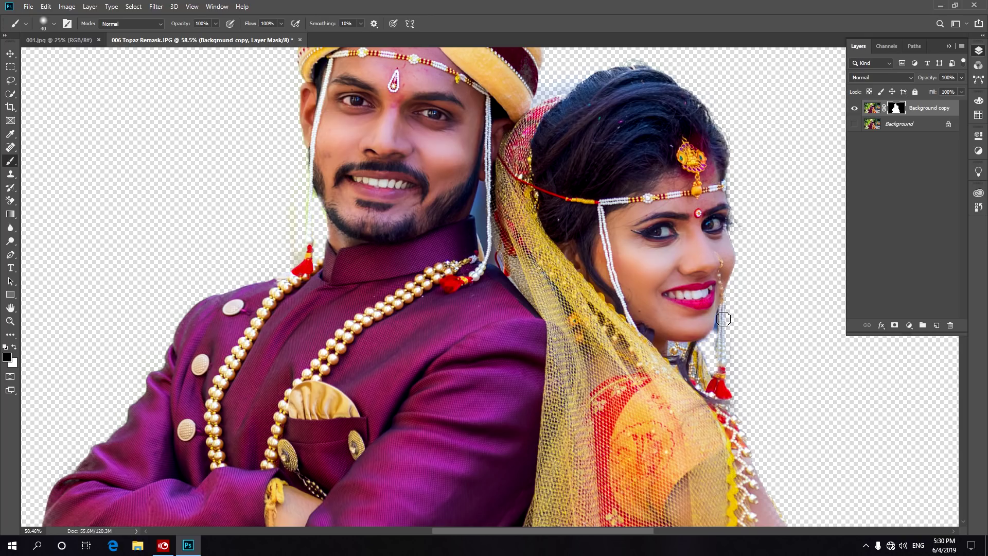
# Drag the couple layer with the Move tool toward the 001.jpg tab
pyautogui.scroll(-3, 430, 286)
pyautogui.scroll(-2, 433, 280)
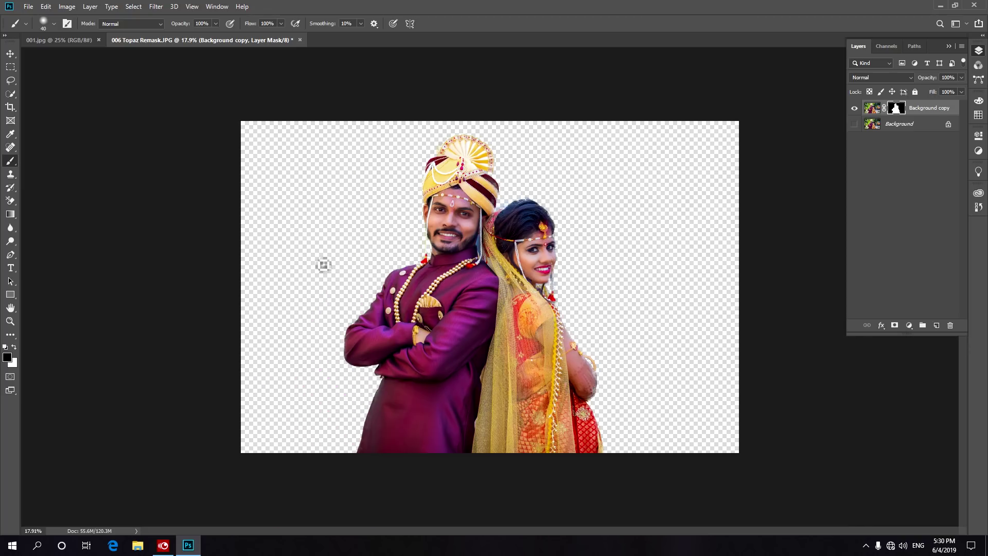
pyautogui.click(11, 54)
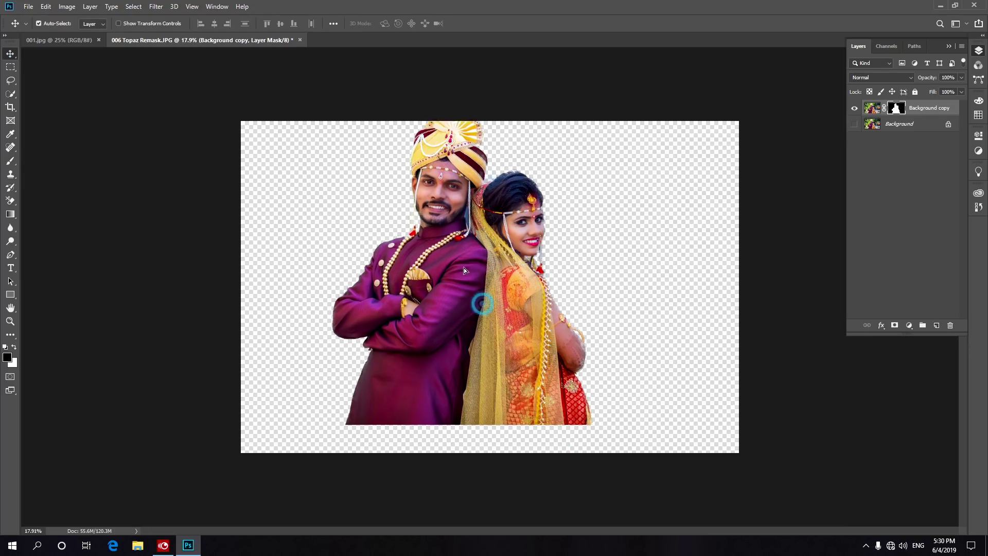
pyautogui.moveTo(481, 302); pyautogui.dragTo(76, 47)
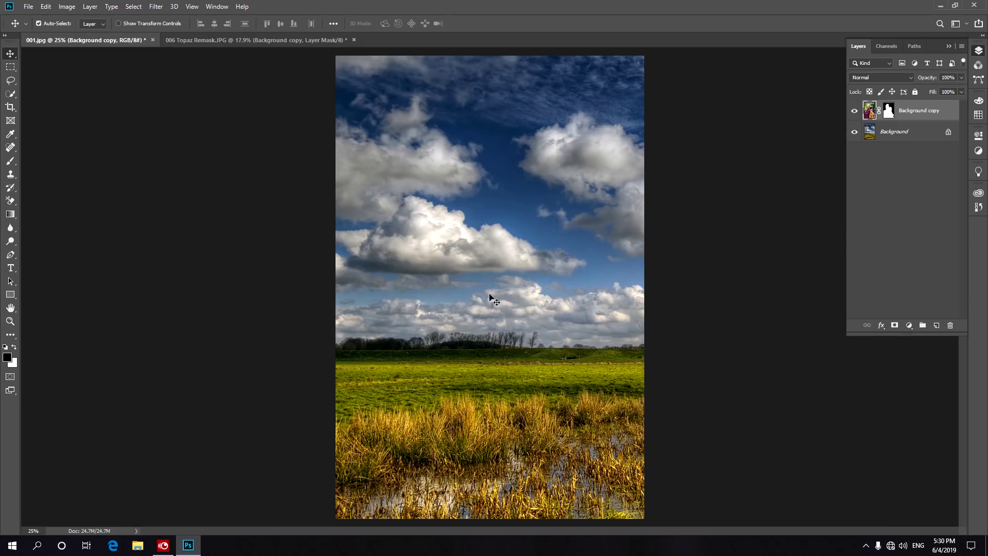
# Drop the couple onto the cloudy 001.jpg sky, then close 006 Topaz Remask without saving
pyautogui.moveTo(76, 47); pyautogui.dragTo(493, 276)
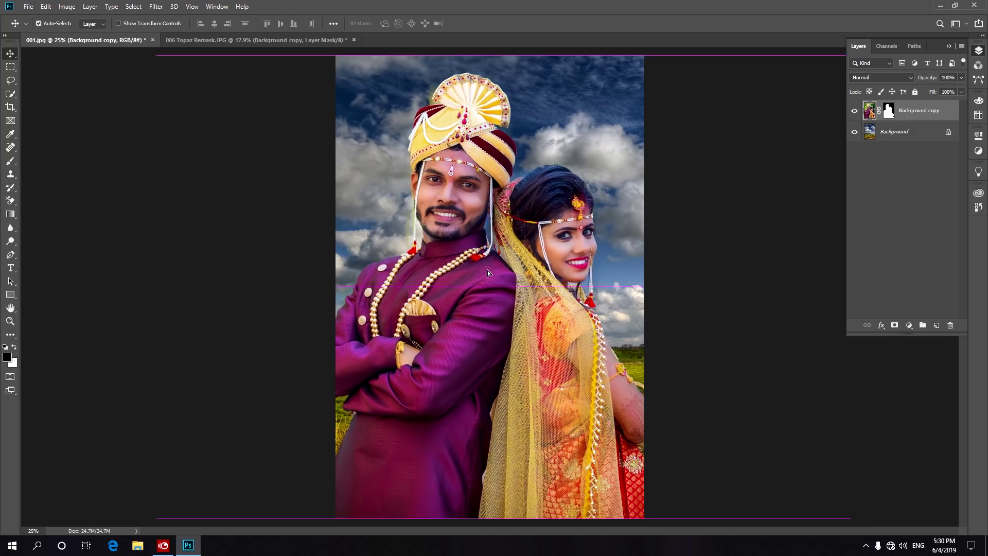
pyautogui.scroll(3, 492, 271)
pyautogui.scroll(-3, 498, 273)
pyautogui.scroll(-1, 497, 274)
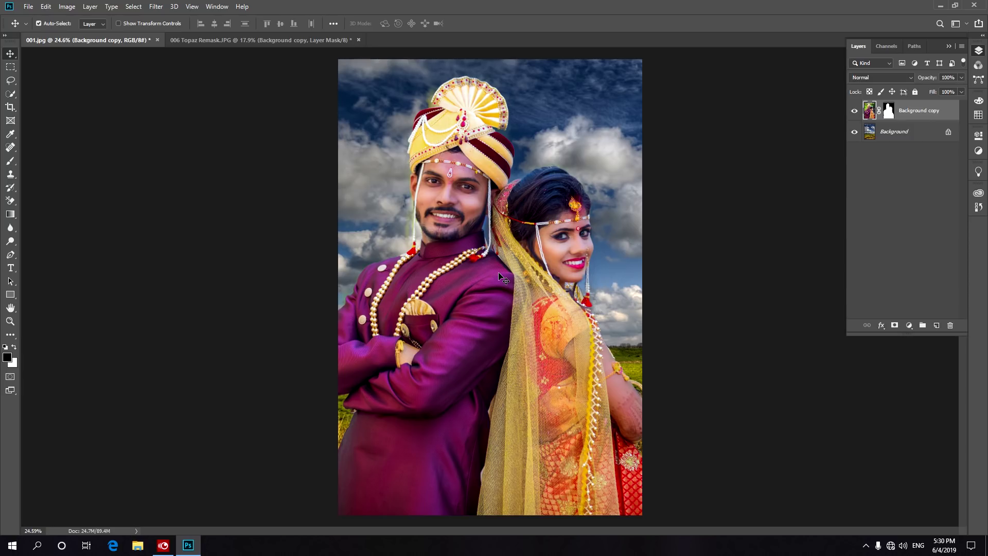
pyautogui.click(359, 40)
pyautogui.click(490, 204)
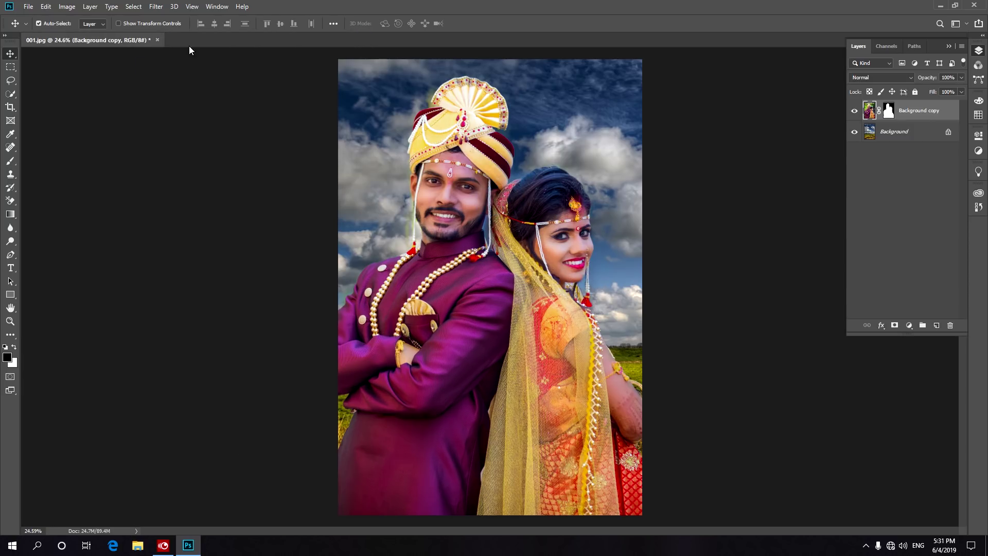
# Close the 001.jpg couple composite, discarding its changes
pyautogui.click(157, 40)
pyautogui.click(490, 203)
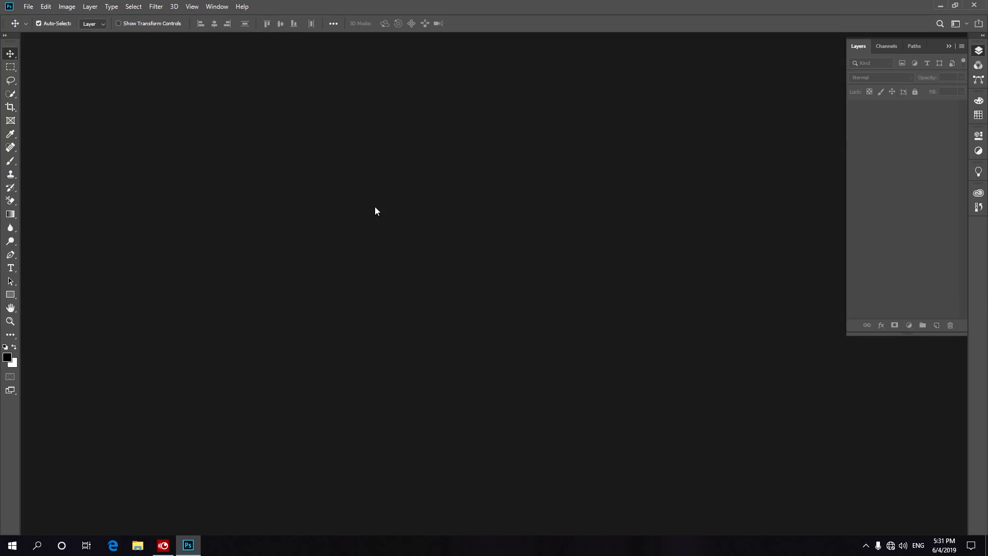
pyautogui.doubleClick(374, 211)
# Open 001 and 007 Select Subject together
pyautogui.click(662, 229)
pyautogui.click(317, 230)
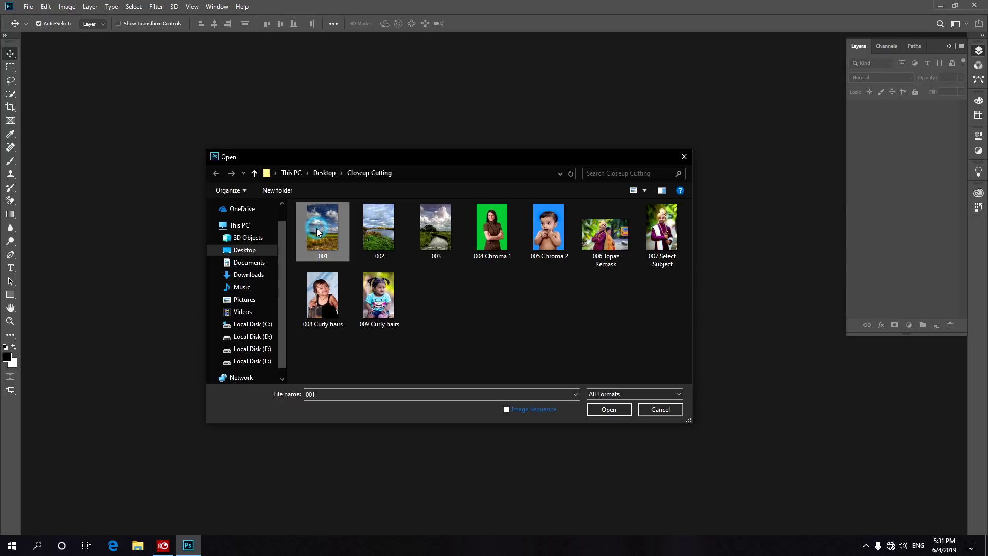
pyautogui.keyDown('ctrl'); pyautogui.click(663, 242); pyautogui.keyUp('ctrl')
pyautogui.click(616, 409)
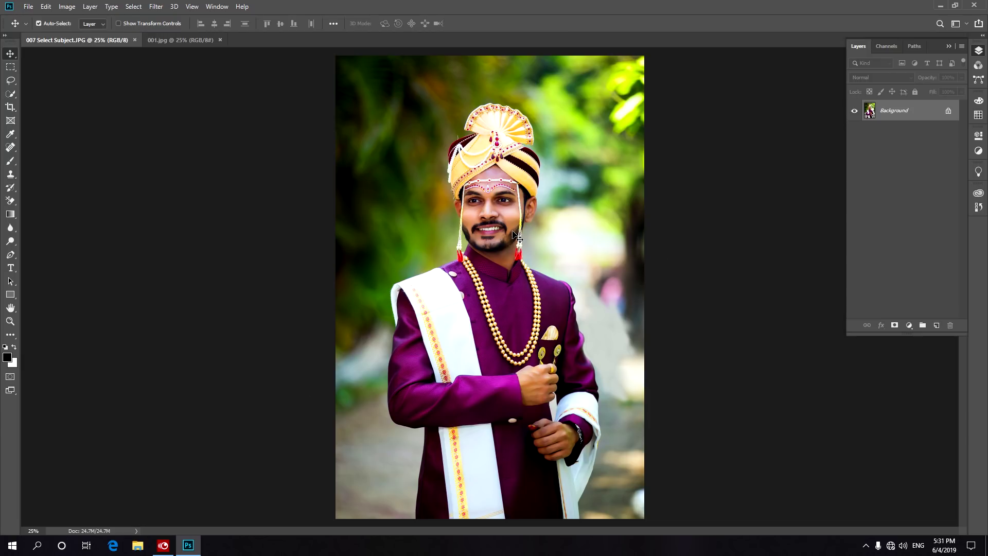
# Switch between the Rectangular Marquee and Lasso tools, ending on Rectangular Marquee
pyautogui.click(10, 68)
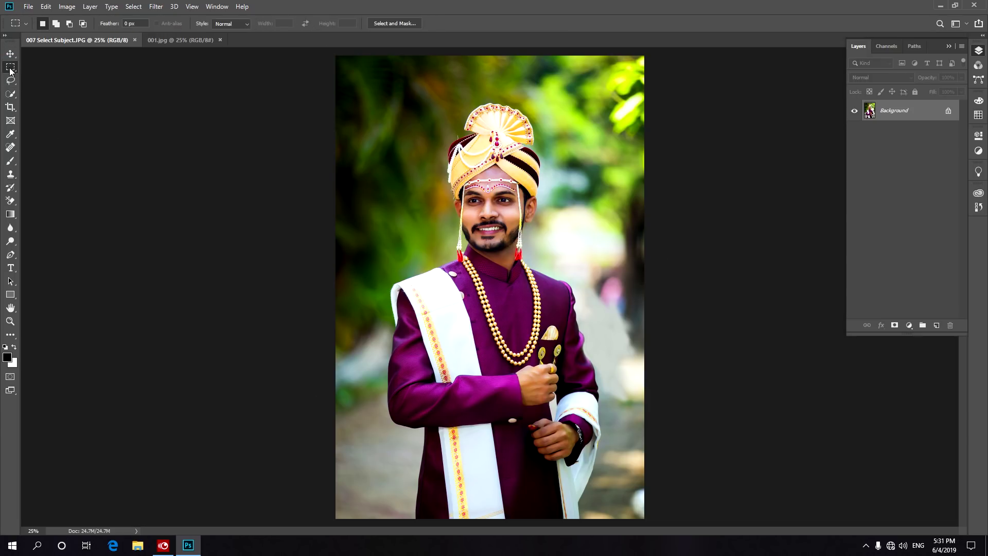
pyautogui.click(11, 80)
pyautogui.press('m')
pyautogui.click(12, 82)
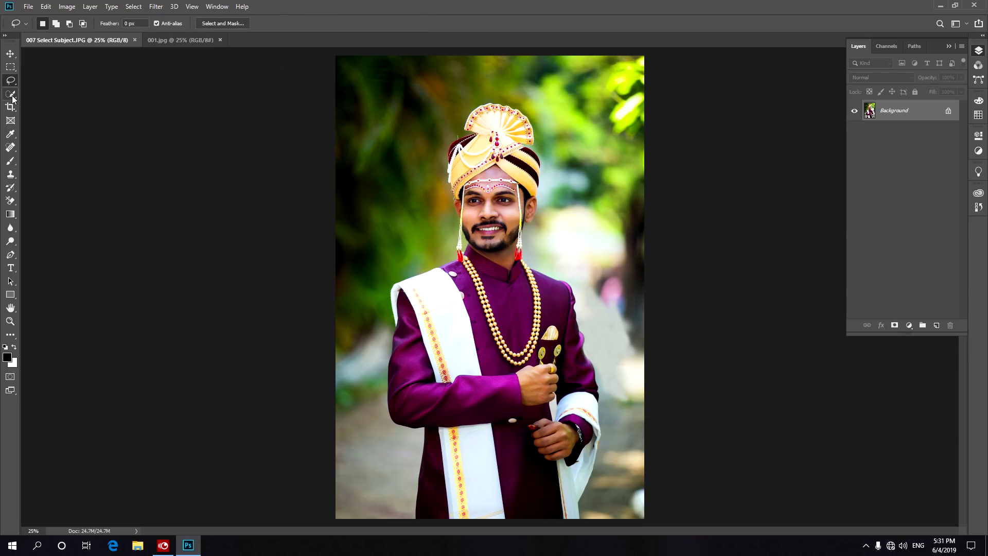
pyautogui.click(12, 97)
pyautogui.click(10, 67)
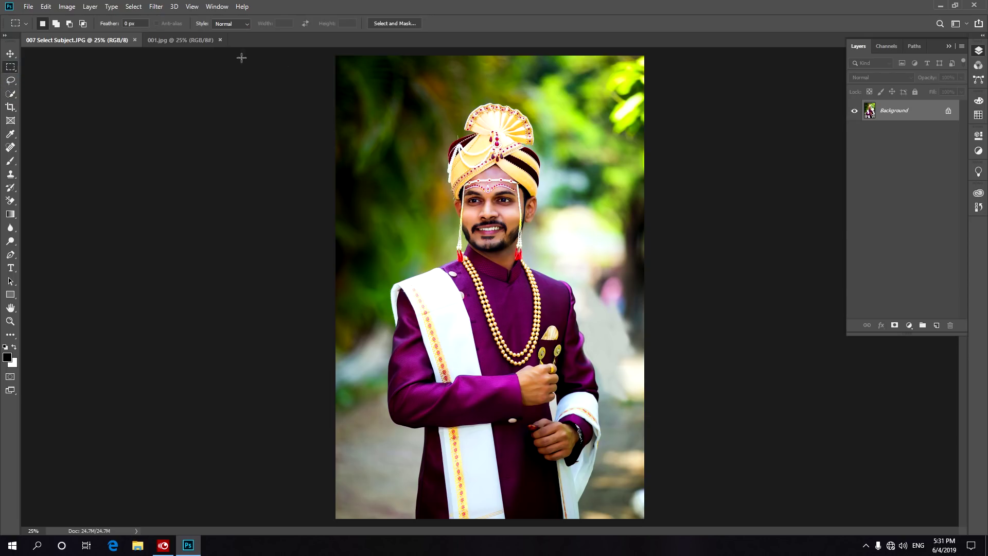
# In Select and Mask, switch the view to Overlay and auto-select the groom with Select Subject
pyautogui.click(393, 23)
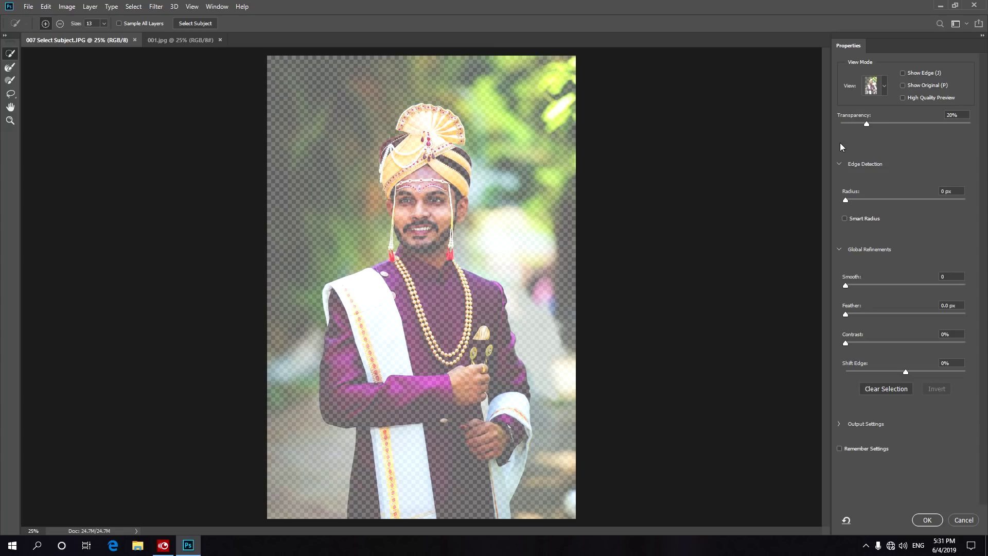
pyautogui.click(886, 87)
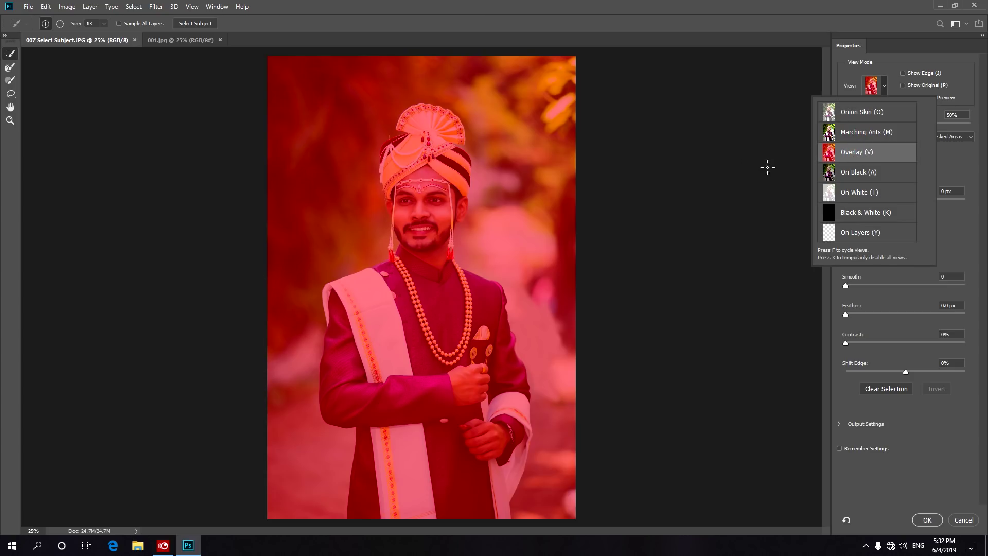
pyautogui.click(472, 228)
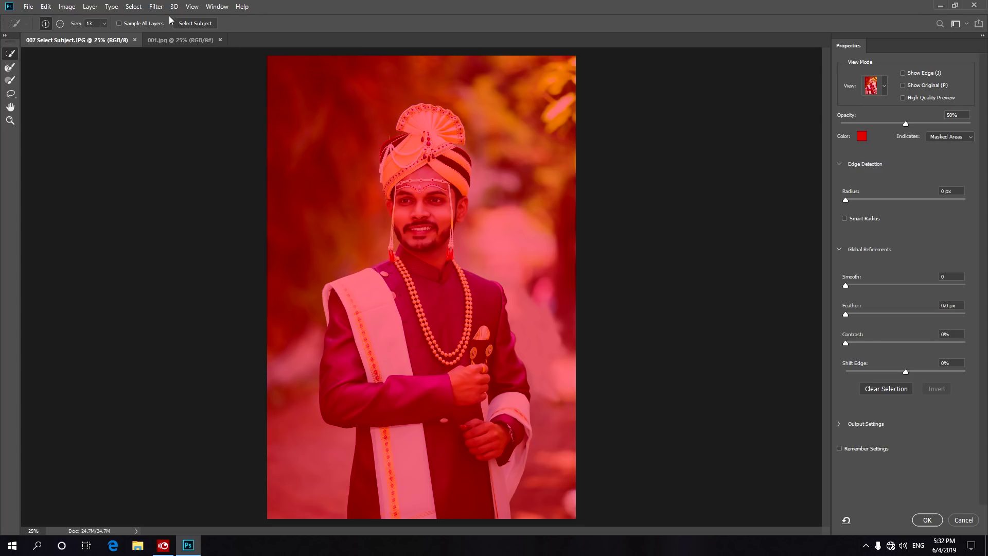
pyautogui.click(195, 24)
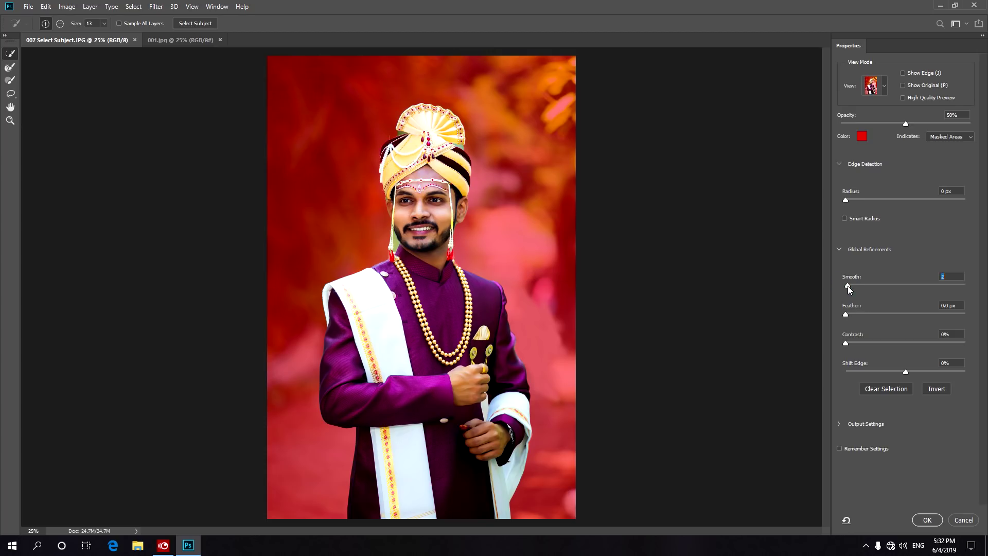
# Refine the edge with Smooth 2, Feather 0.2 px and Shift Edge -18%, outputting to a layer mask
pyautogui.moveTo(846, 315); pyautogui.dragTo(847, 315)
pyautogui.click(845, 344)
pyautogui.moveTo(904, 373); pyautogui.dragTo(895, 372)
pyautogui.click(840, 424)
pyautogui.click(927, 520)
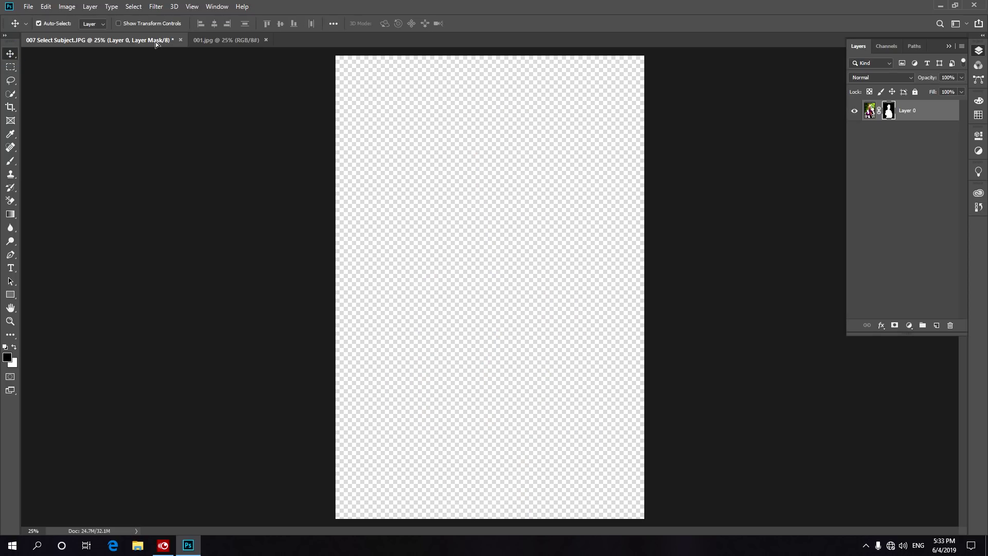
# Drag the masked groom into 001.jpg as Layer 1 and target its mask
pyautogui.click(226, 41)
pyautogui.moveTo(228, 43); pyautogui.dragTo(474, 309)
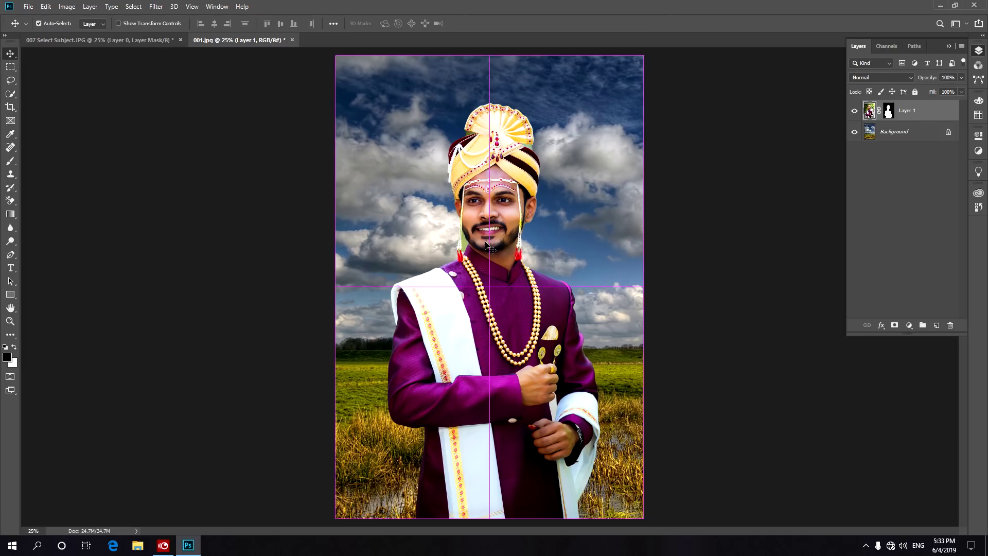
pyautogui.scroll(5, 486, 243)
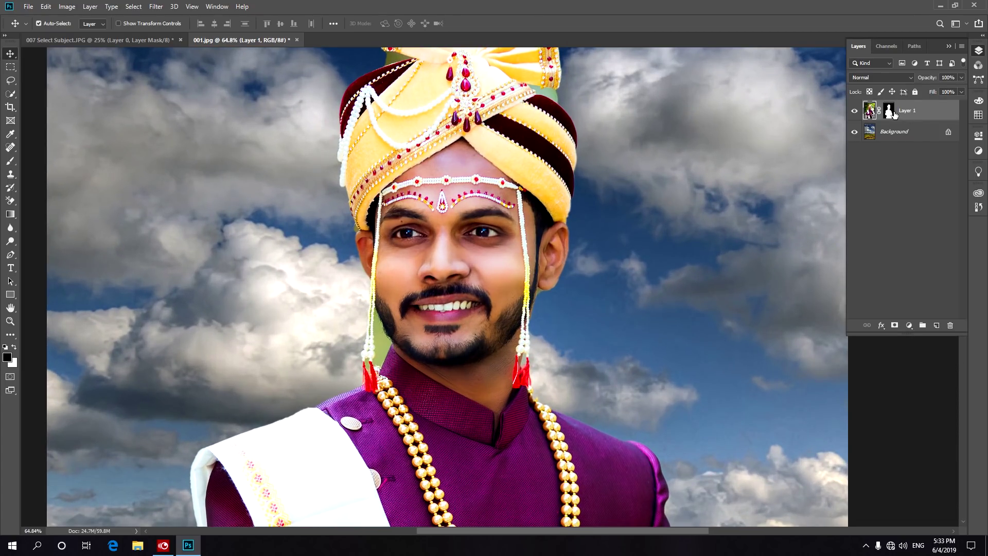
pyautogui.click(889, 110)
# Paint black on Layer 1's mask with a size-25 brush over the green fringe at jaw and turban
pyautogui.click(10, 161)
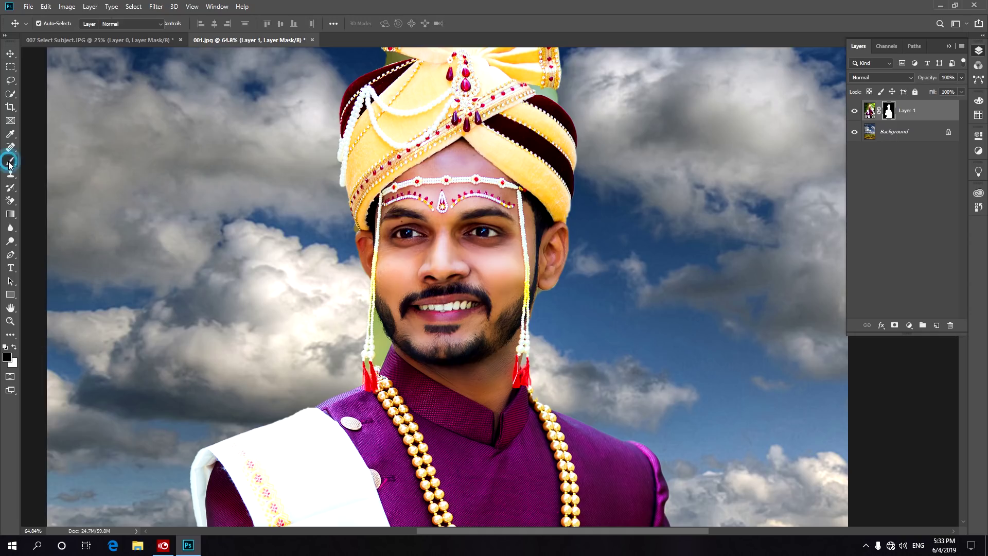
pyautogui.scroll(2, 355, 374)
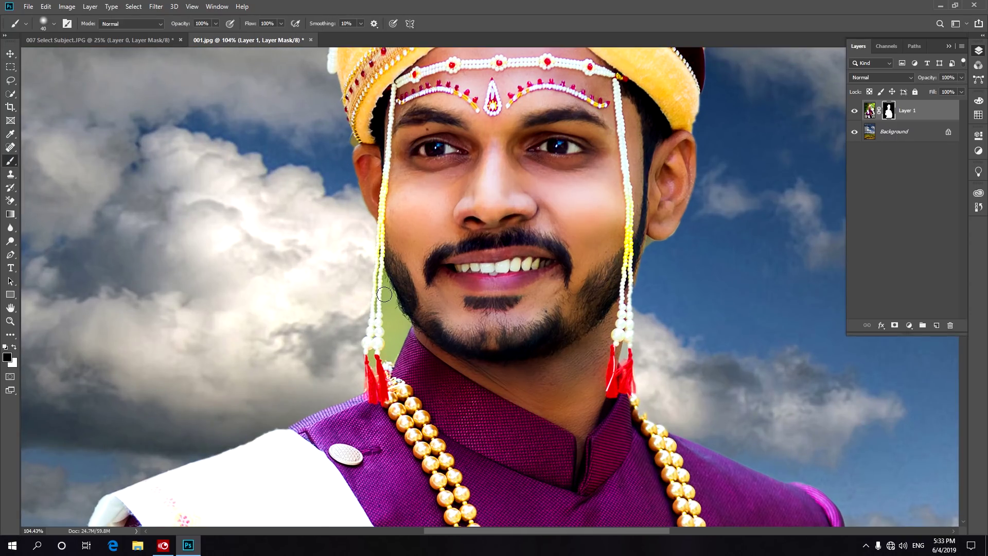
pyautogui.press('[')
pyautogui.press('[')
pyautogui.press('[')
pyautogui.moveTo(388, 288); pyautogui.dragTo(404, 355)
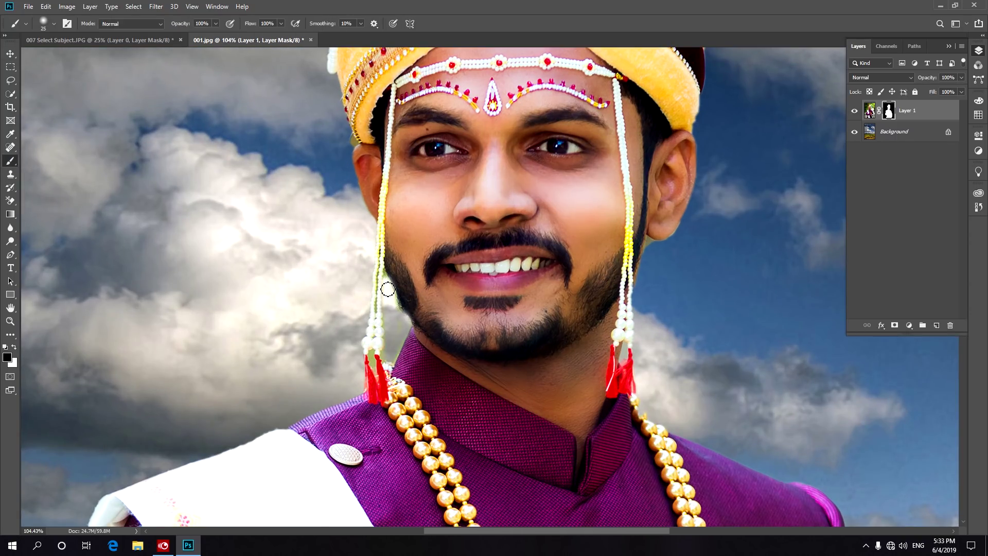
pyautogui.scroll(5, 613, 220)
pyautogui.hscroll(2, 613, 220)
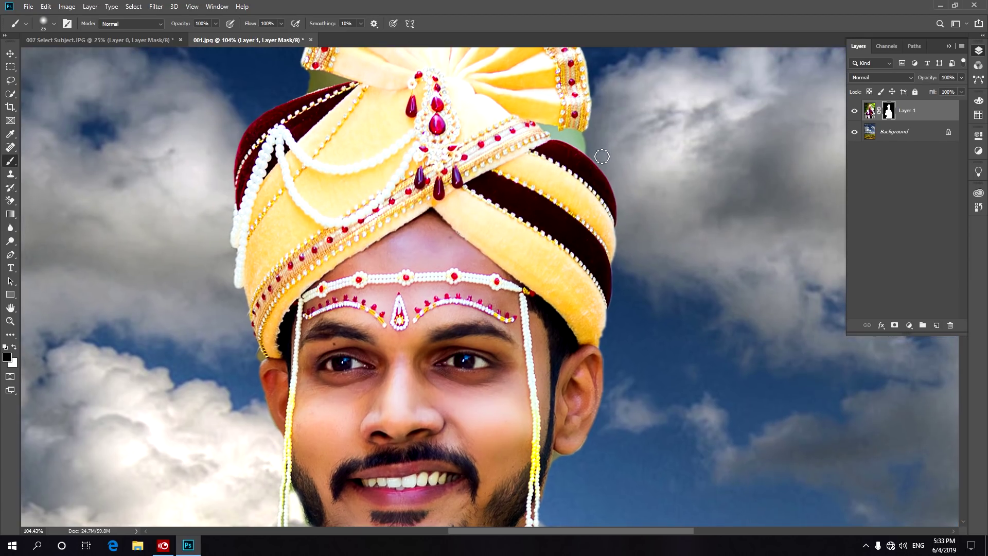
pyautogui.moveTo(596, 147); pyautogui.dragTo(545, 126)
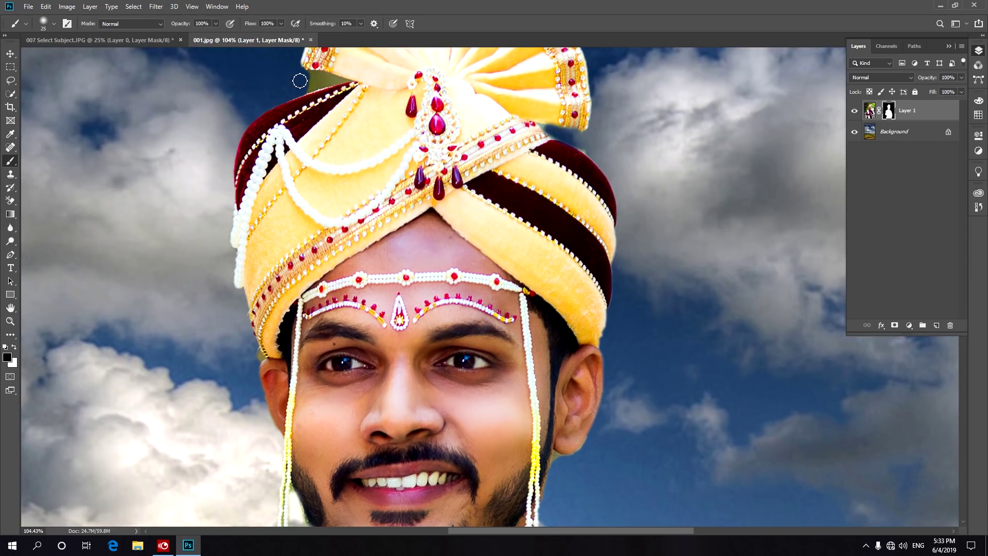
pyautogui.moveTo(319, 78); pyautogui.dragTo(297, 93)
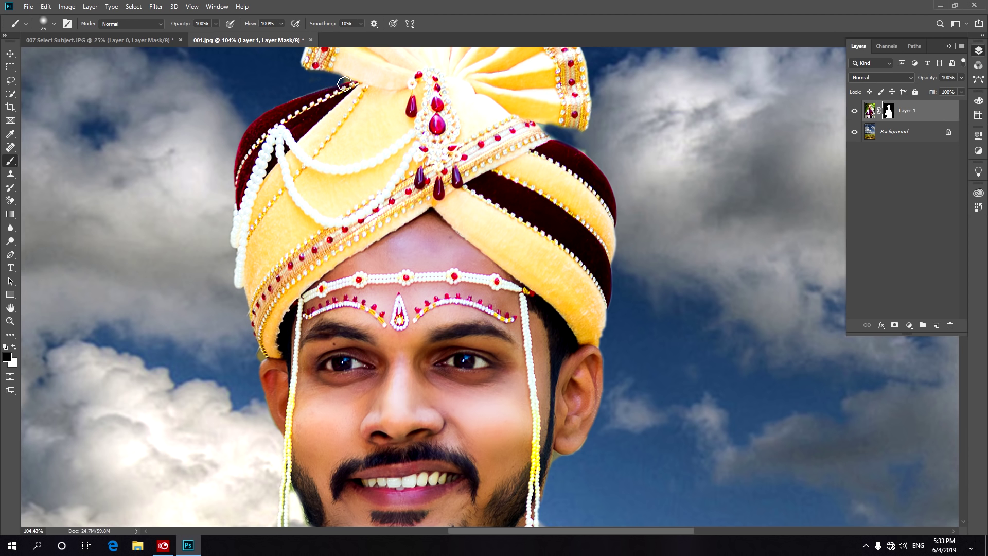
pyautogui.scroll(-2, 547, 176)
pyautogui.scroll(-2, 547, 176)
pyautogui.scroll(-2, 548, 177)
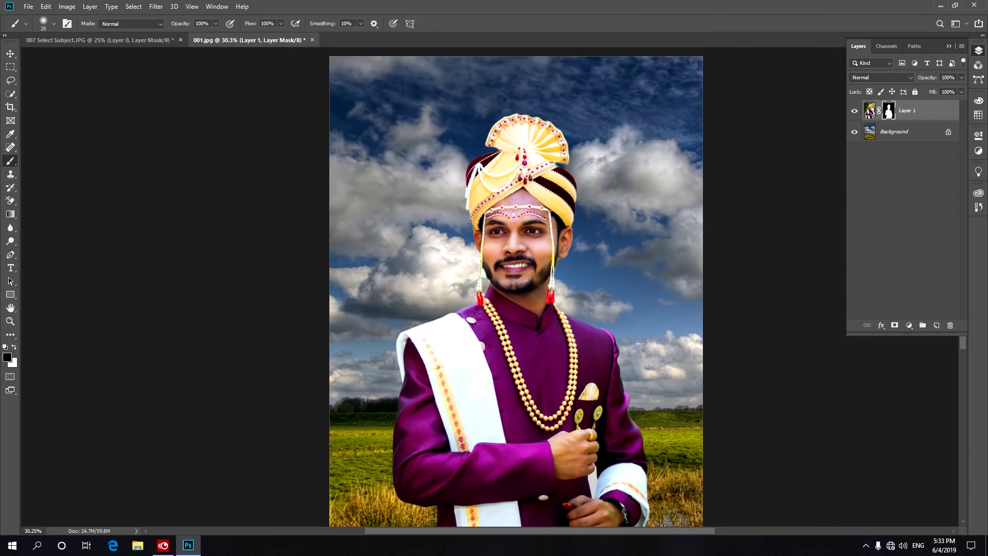
# Close 001.jpg and 007 Select Subject without saving changes
pyautogui.click(312, 40)
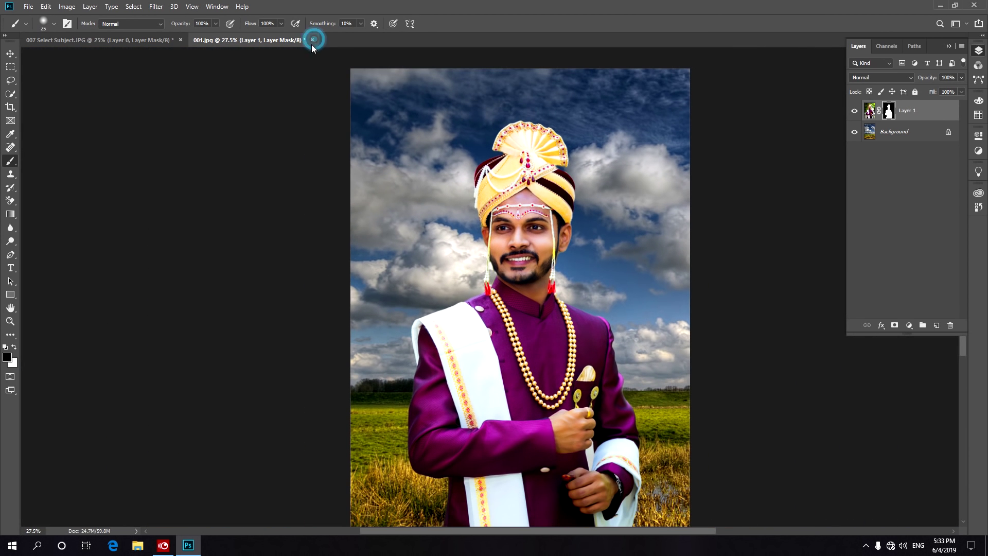
pyautogui.press('n')
pyautogui.click(180, 39)
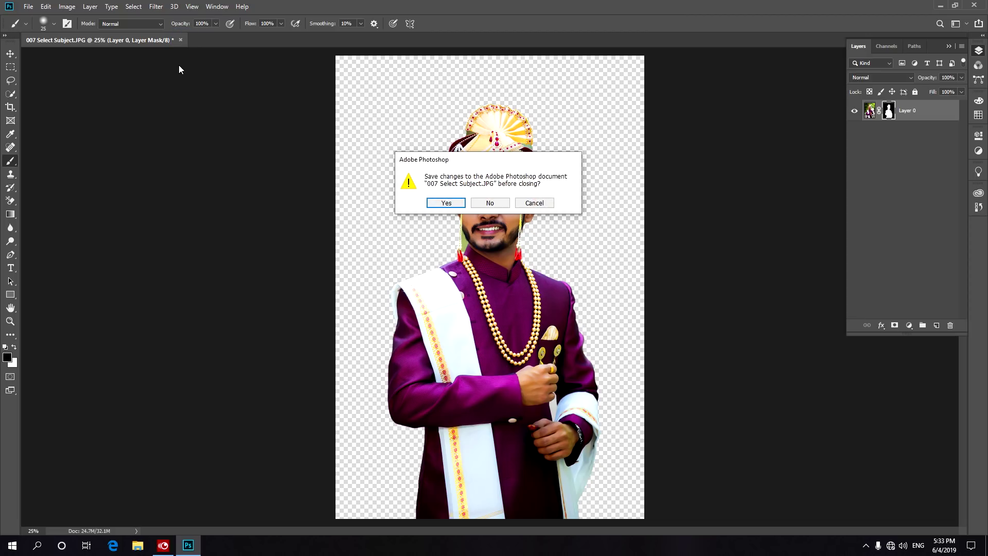
pyautogui.click(490, 204)
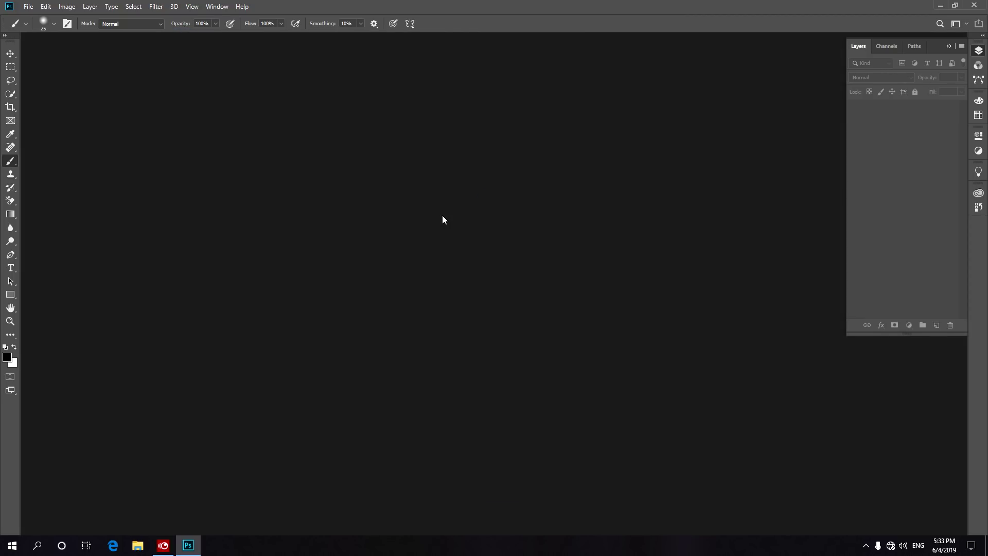
# Open the river photo 002 and the child photo 008 Curly hairs together
pyautogui.doubleClick(442, 219)
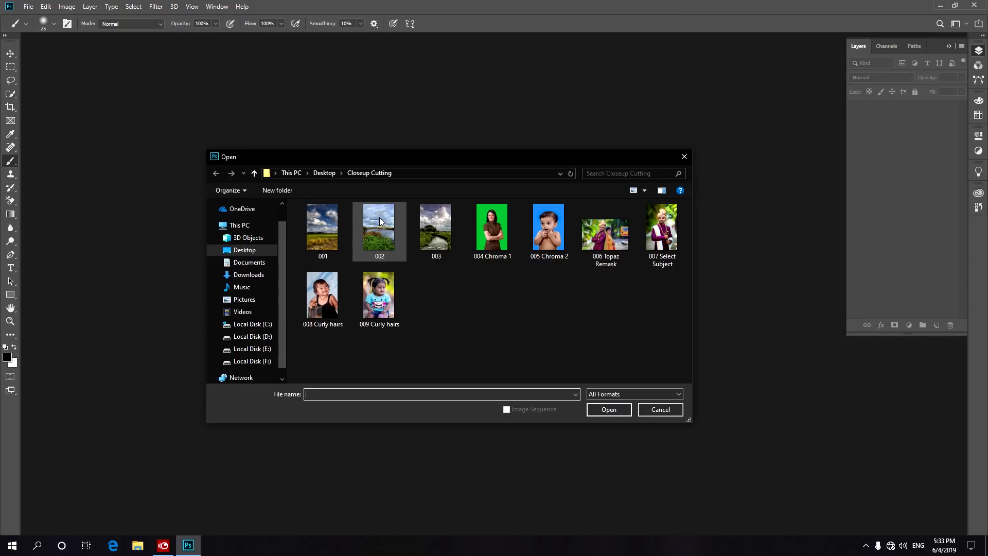
pyautogui.click(385, 249)
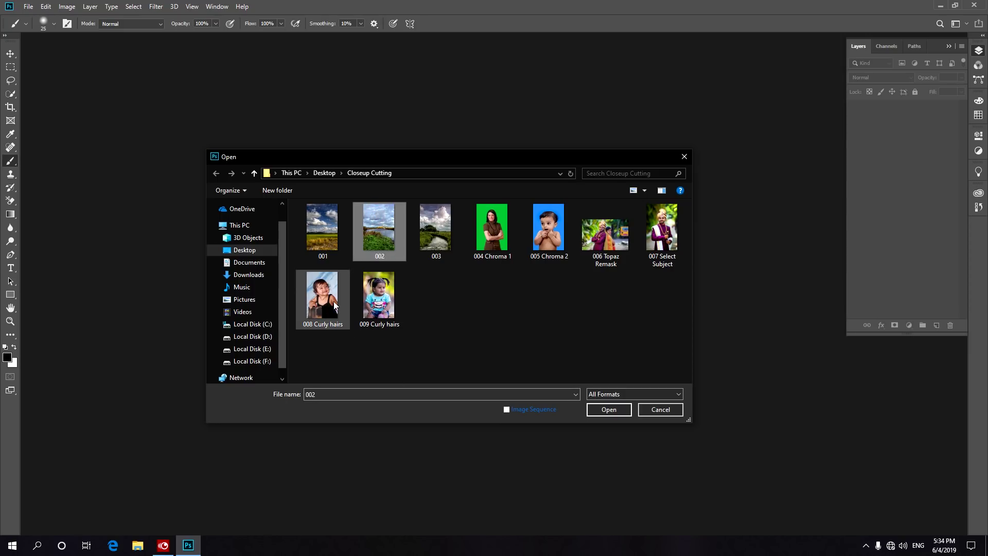
pyautogui.keyDown('ctrl'); pyautogui.click(317, 291); pyautogui.keyUp('ctrl')
pyautogui.press('Return')
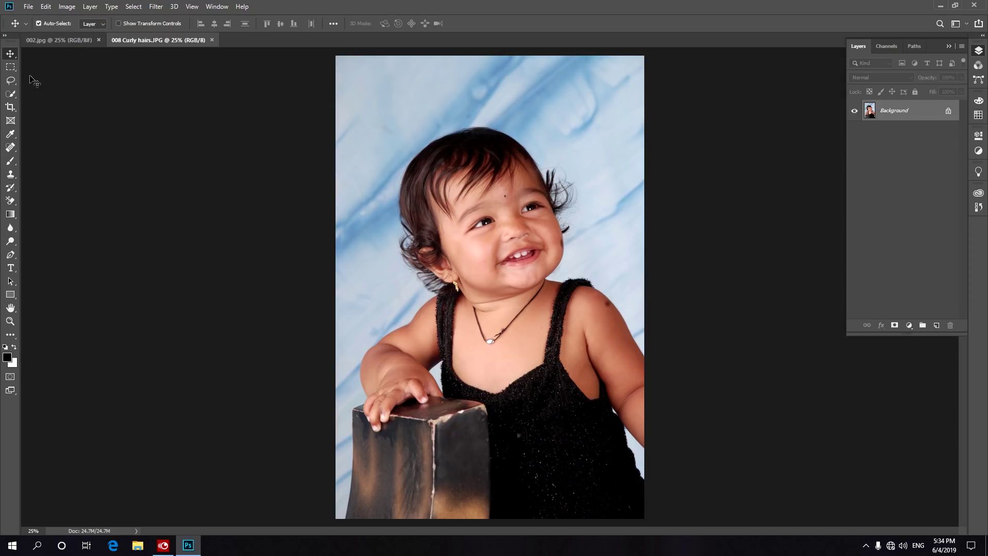
# From the Rectangular Marquee, enter Select and Mask and auto-select the curly-haired girl as subject
pyautogui.click(11, 69)
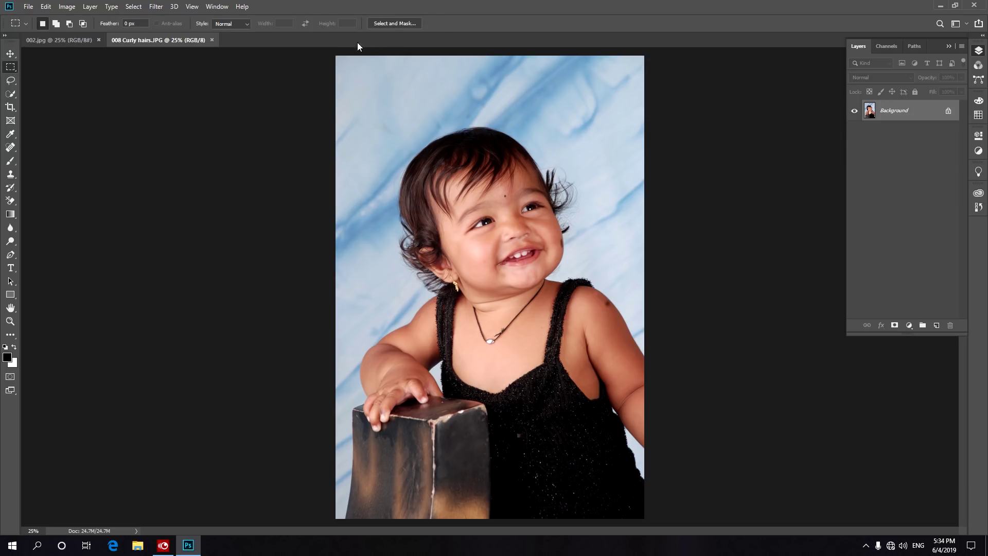
pyautogui.click(392, 23)
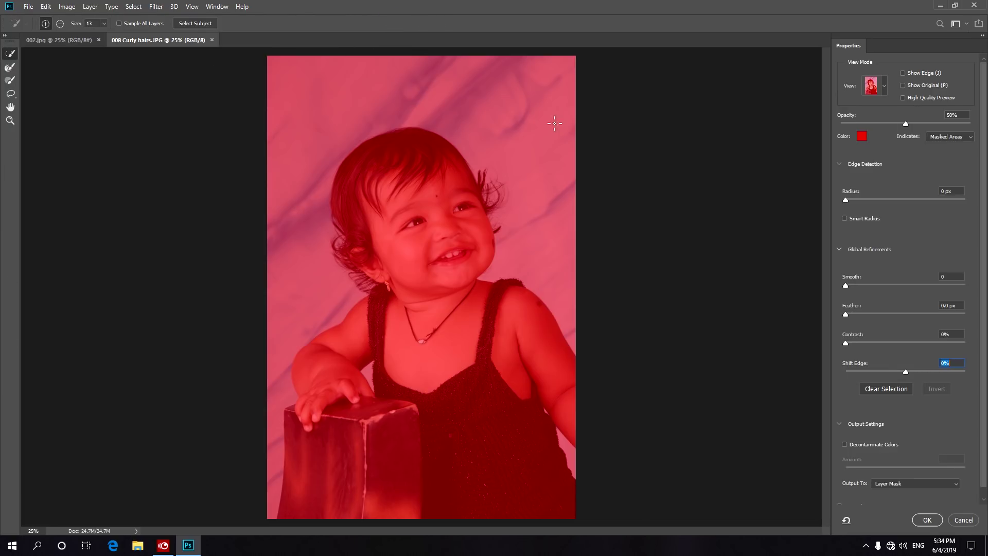
pyautogui.click(200, 24)
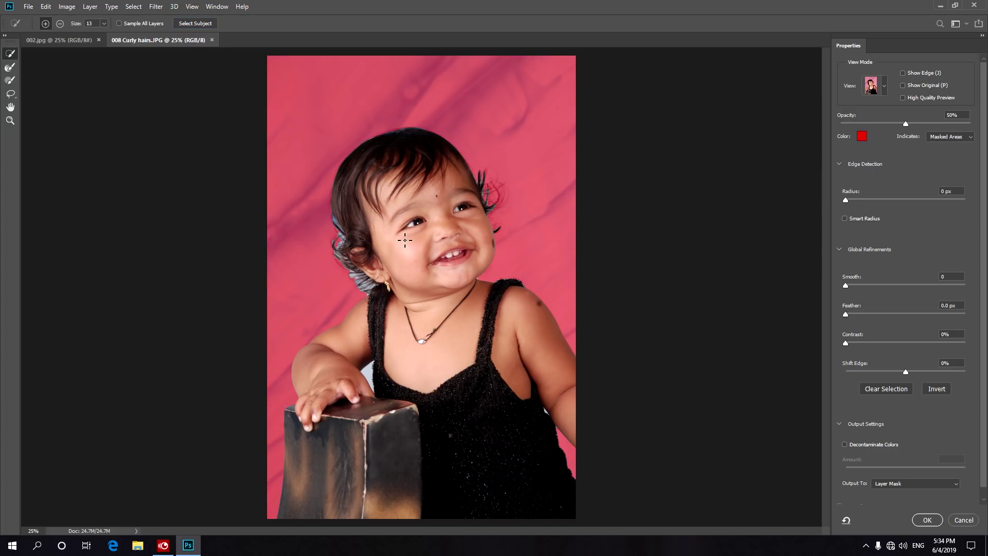
pyautogui.scroll(3, 371, 259)
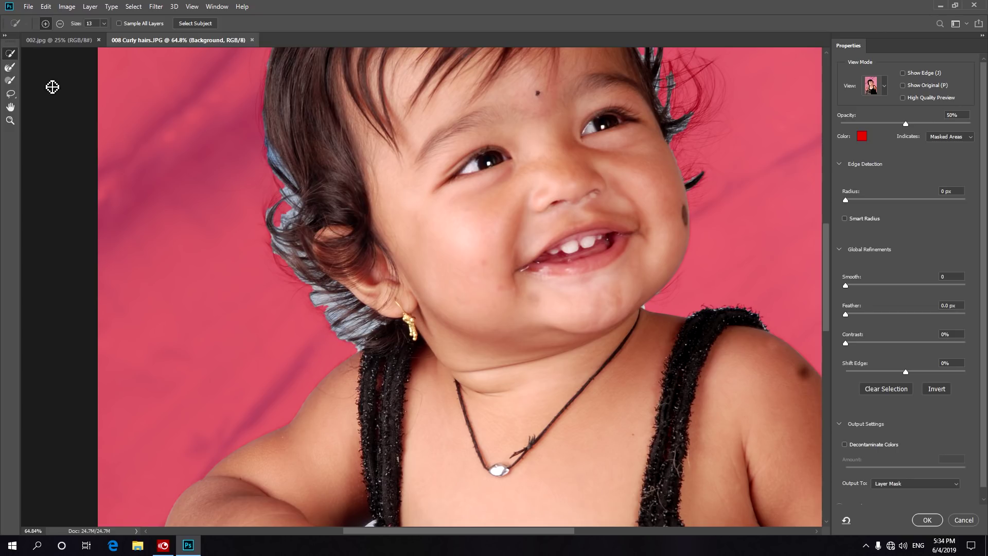
# Brush the girl's left and right hair edges with a size-150 Refine Edge Brush to keep strands
pyautogui.click(10, 69)
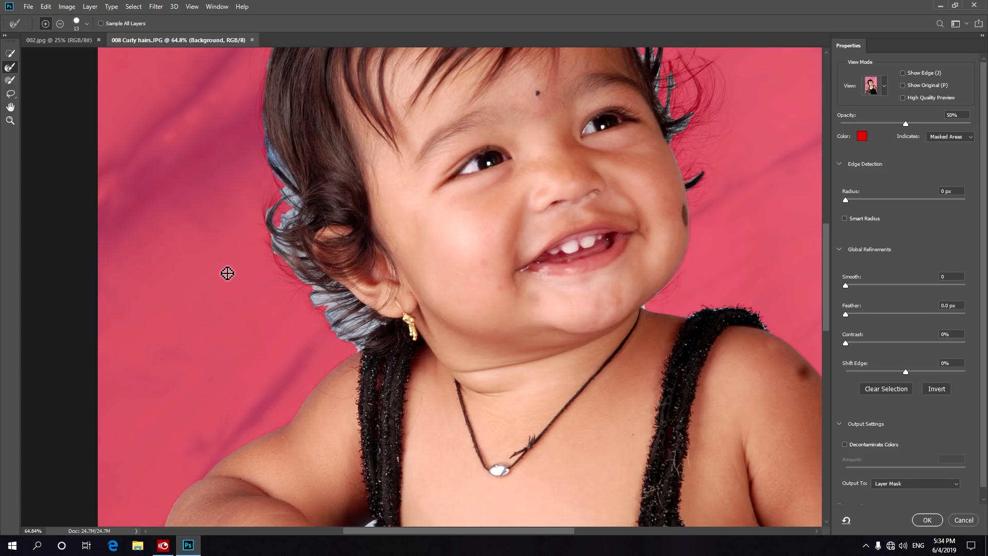
pyautogui.press(']')
pyautogui.press(']')
pyautogui.press(']')
pyautogui.press(']')
pyautogui.press(']')
pyautogui.press(']')
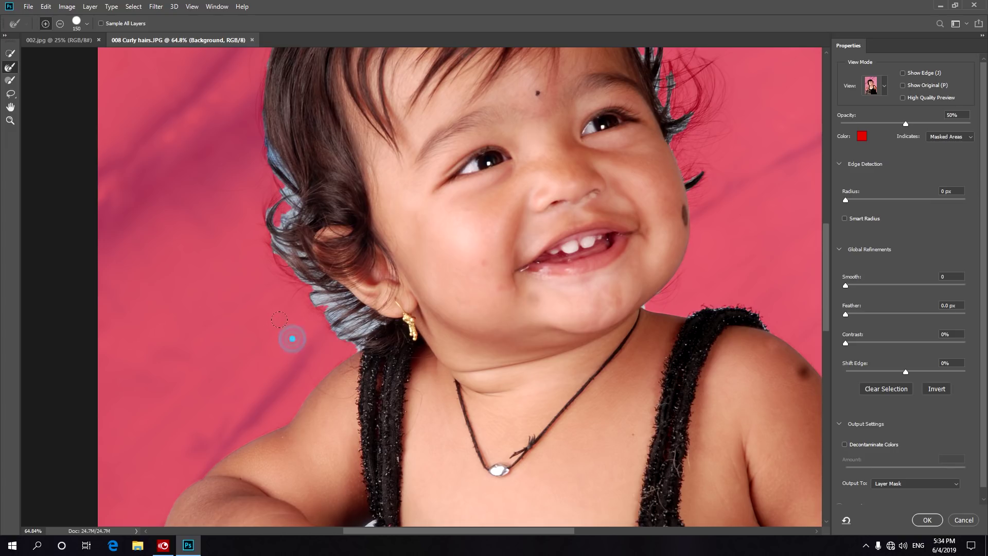
pyautogui.moveTo(293, 321); pyautogui.dragTo(323, 284)
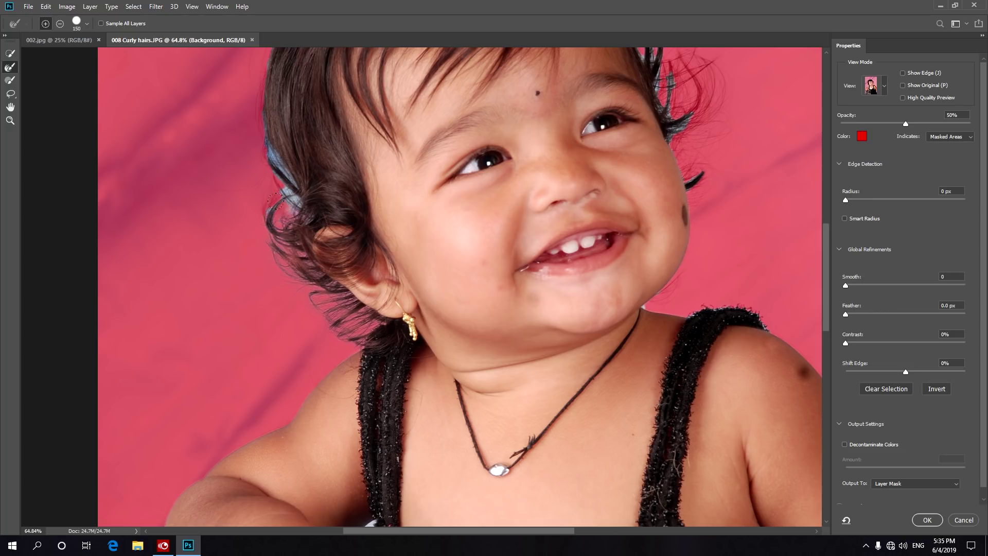
pyautogui.moveTo(262, 170); pyautogui.dragTo(231, 116)
pyautogui.scroll(3, 258, 203)
pyautogui.hscroll(3, 258, 202)
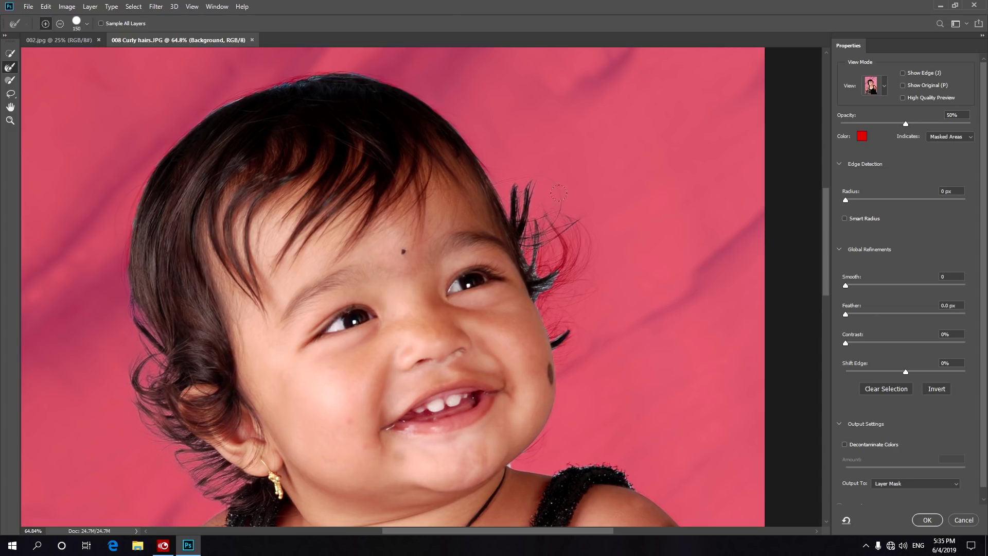
pyautogui.moveTo(514, 238); pyautogui.dragTo(528, 270)
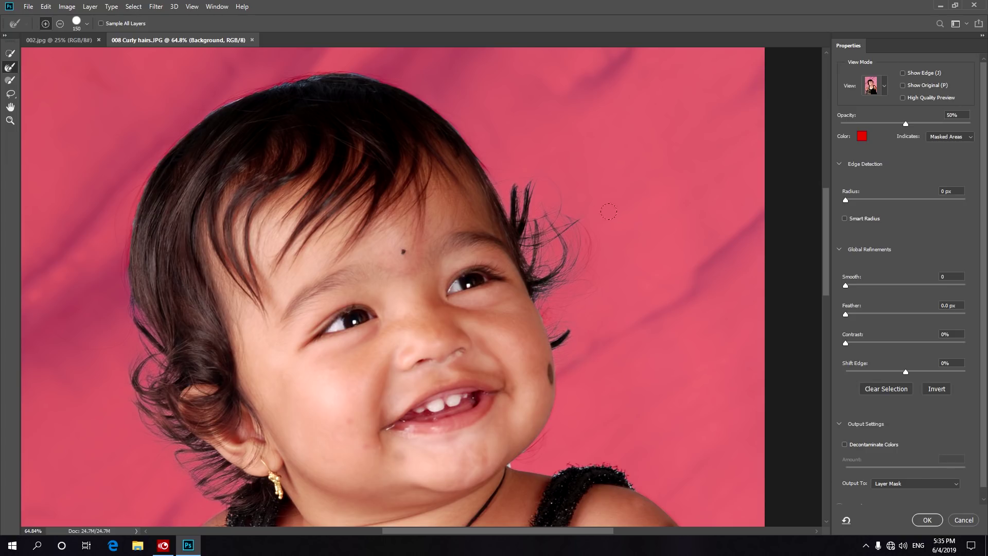
pyautogui.scroll(-2, 618, 213)
pyautogui.scroll(-2, 615, 191)
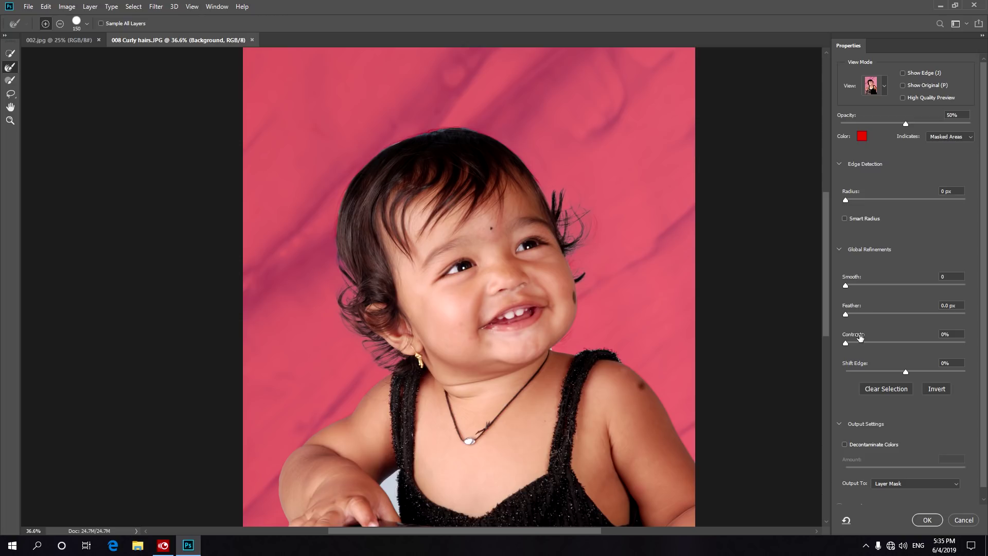
# Enable Decontaminate Colors and output as New Layer with Layer Mask, creating Background copy
pyautogui.scroll(-1, 839, 415)
pyautogui.click(839, 415)
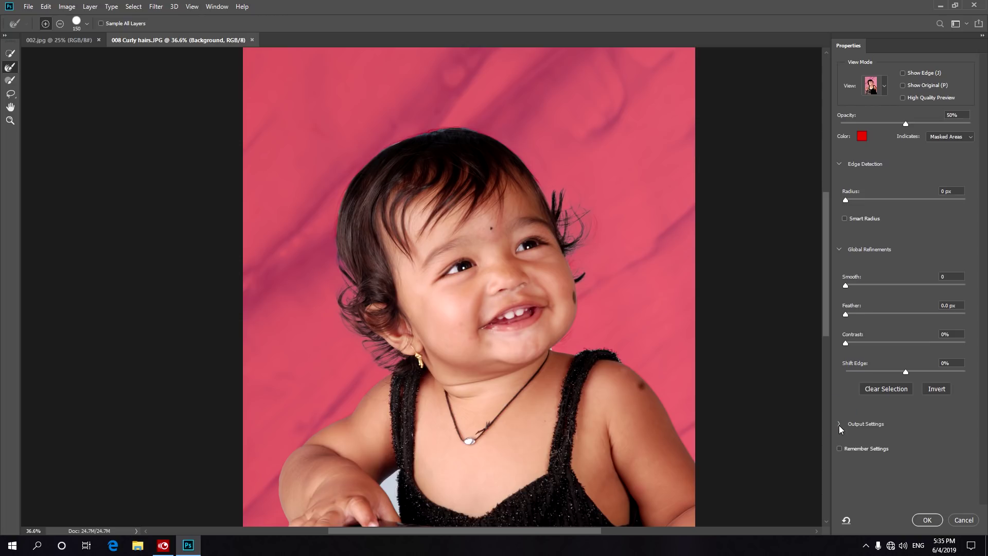
pyautogui.click(839, 425)
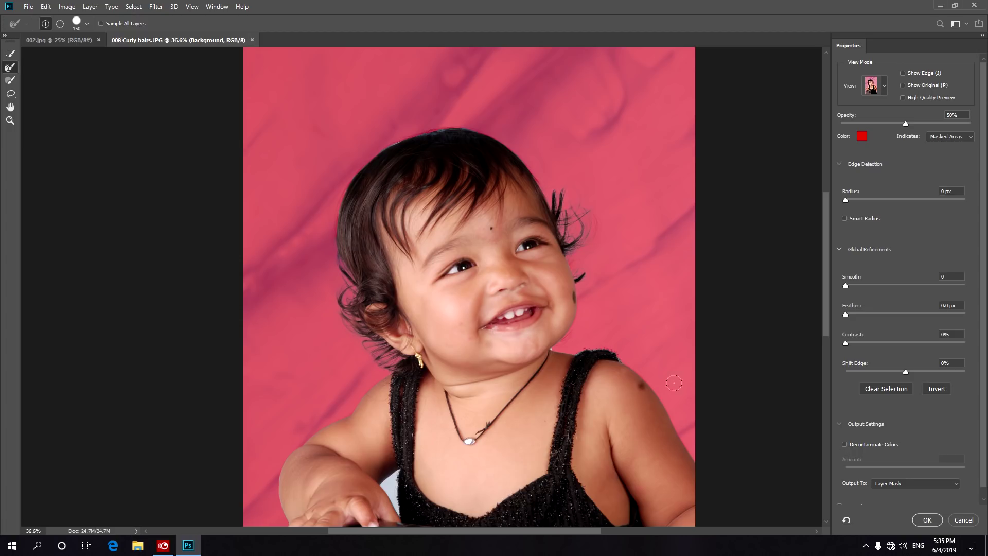
pyautogui.click(845, 445)
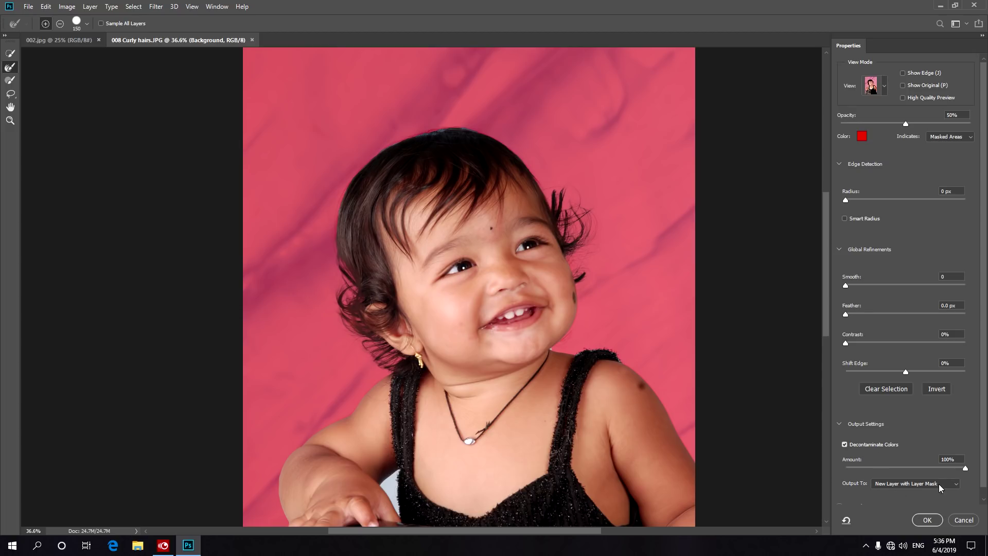
pyautogui.click(927, 520)
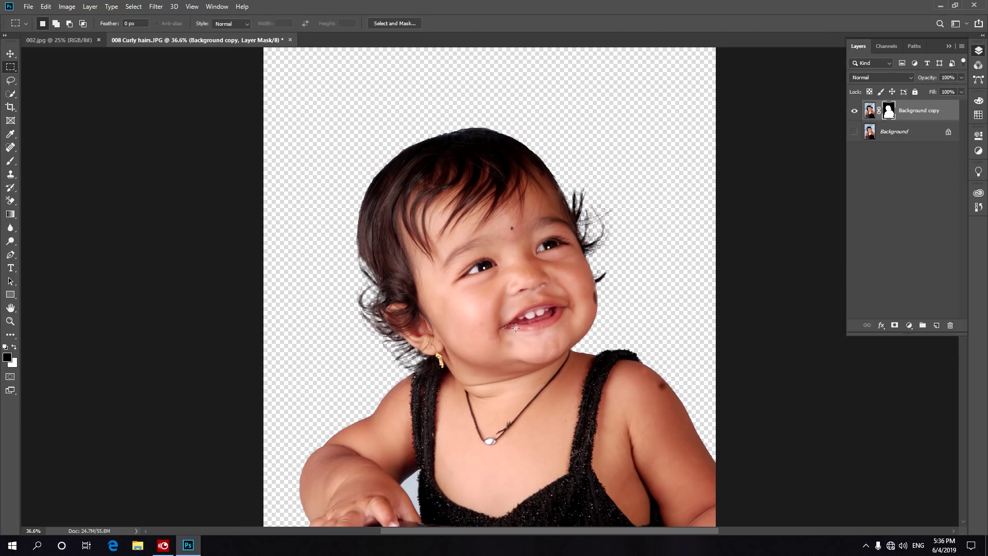
# Move the girl cut-out into 002.jpg and shift it up and right over the river scene
pyautogui.click(10, 54)
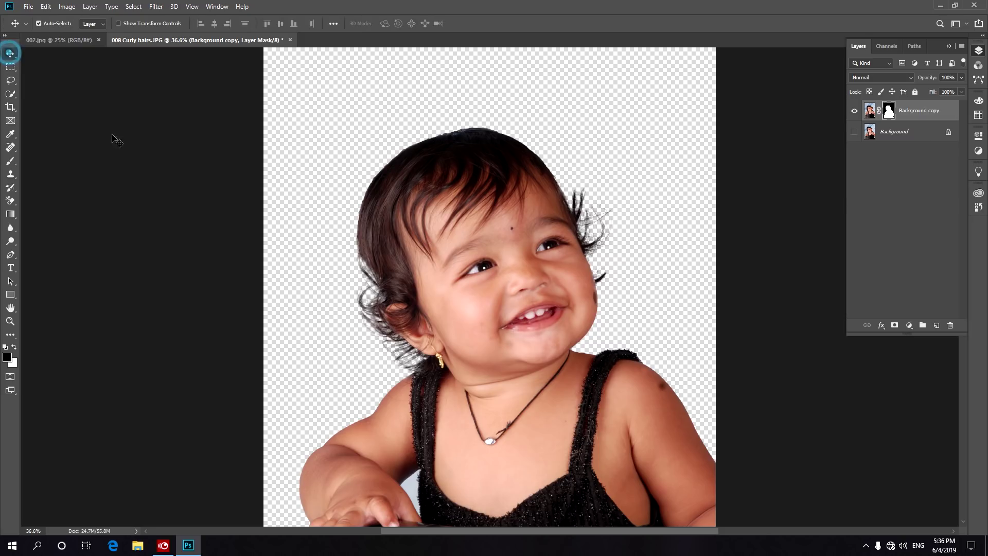
pyautogui.moveTo(483, 284); pyautogui.dragTo(178, 168)
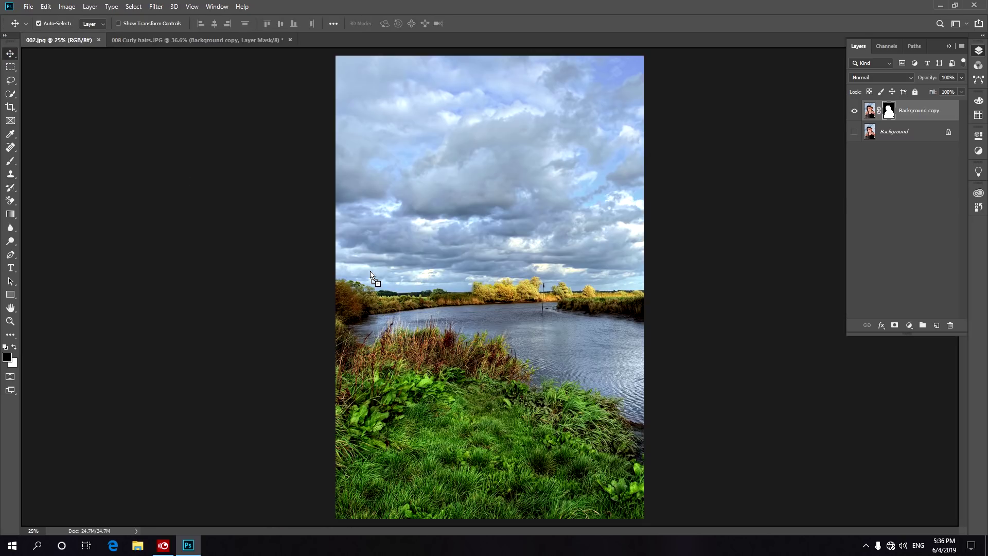
pyautogui.moveTo(511, 283)
pyautogui.mouseDown()
pyautogui.moveTo(489, 294)
pyautogui.moveTo(483, 270)
pyautogui.moveTo(541, 245)
pyautogui.moveTo(541, 283)
pyautogui.moveTo(452, 265)
pyautogui.moveTo(561, 322)
pyautogui.moveTo(565, 289)
pyautogui.mouseUp()
pyautogui.scroll(3, 483, 267)
pyautogui.scroll(3, 484, 241)
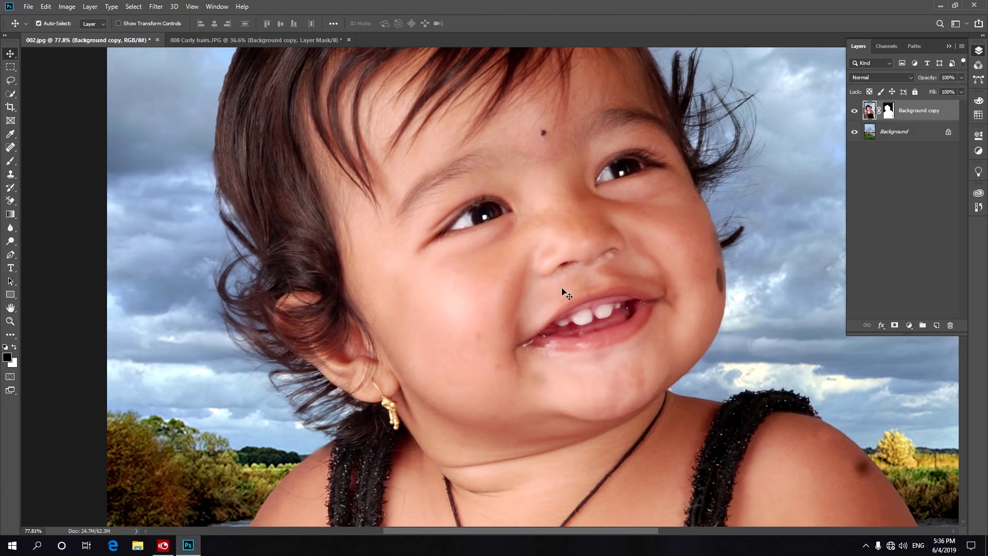
pyautogui.scroll(-2, 607, 255)
pyautogui.scroll(-2, 607, 255)
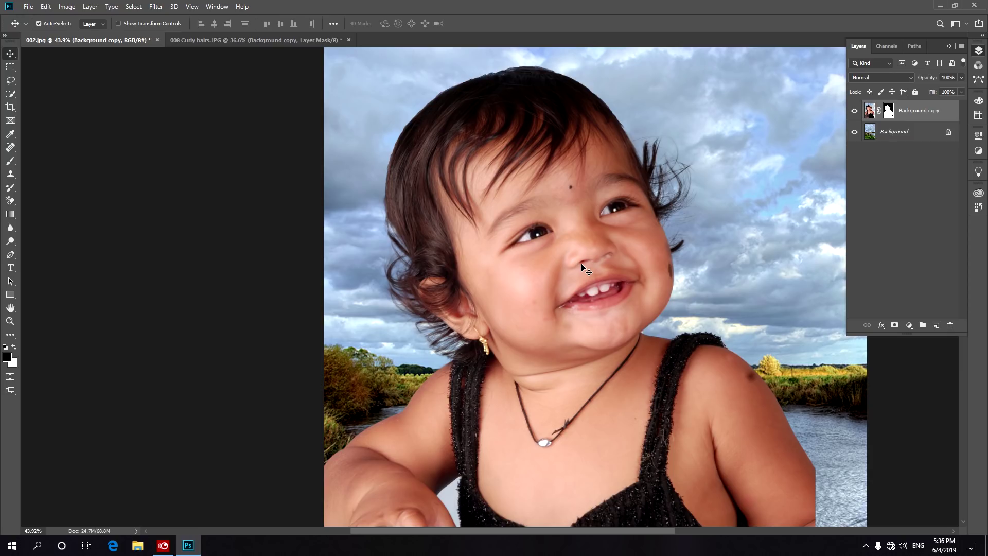
pyautogui.moveTo(556, 262)
pyautogui.mouseDown()
pyautogui.moveTo(583, 223)
pyautogui.moveTo(599, 220)
pyautogui.mouseUp()
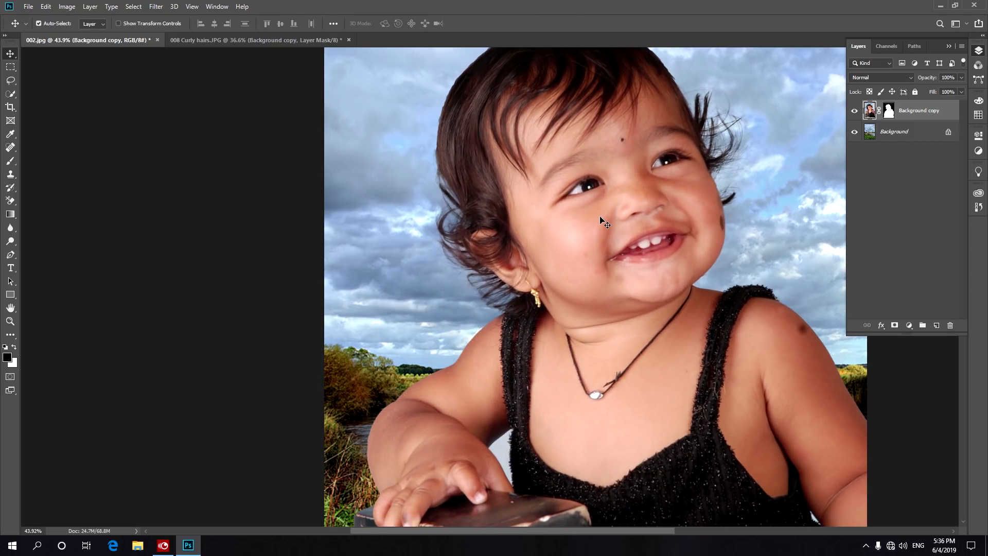